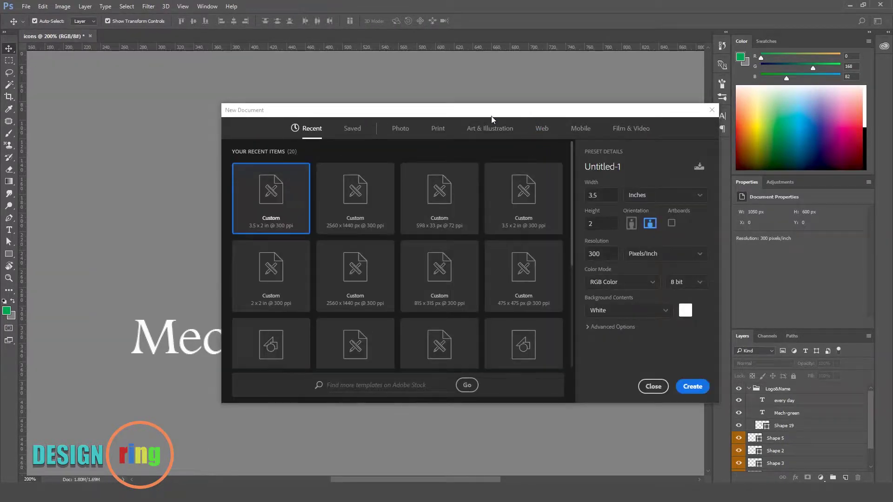
# Name the new document preset 'Business Card', keeping 3.5 × 2 in at 300 ppi.
pyautogui.moveTo(592, 166); pyautogui.dragTo(534, 166)
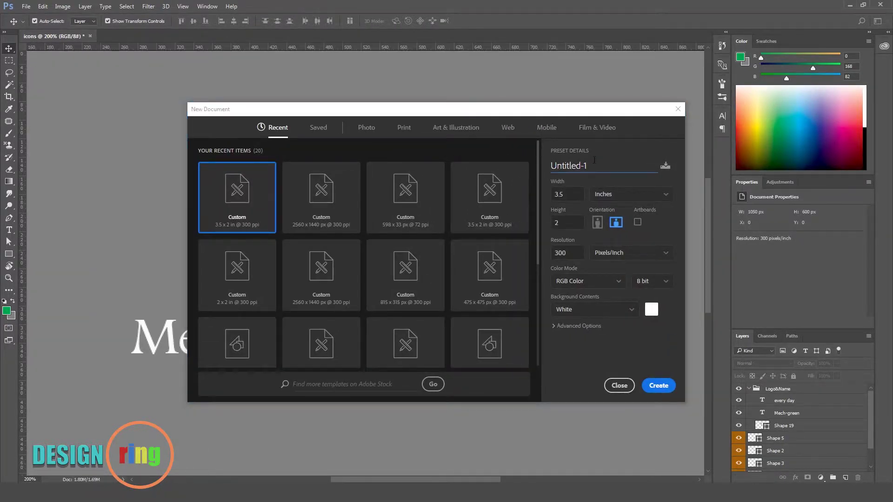
pyautogui.write('Busi')
pyautogui.write('ness Car')
pyautogui.write('d')
# Create the Business Card document and add a 975 × 525 px green rectangle.
pyautogui.click(658, 386)
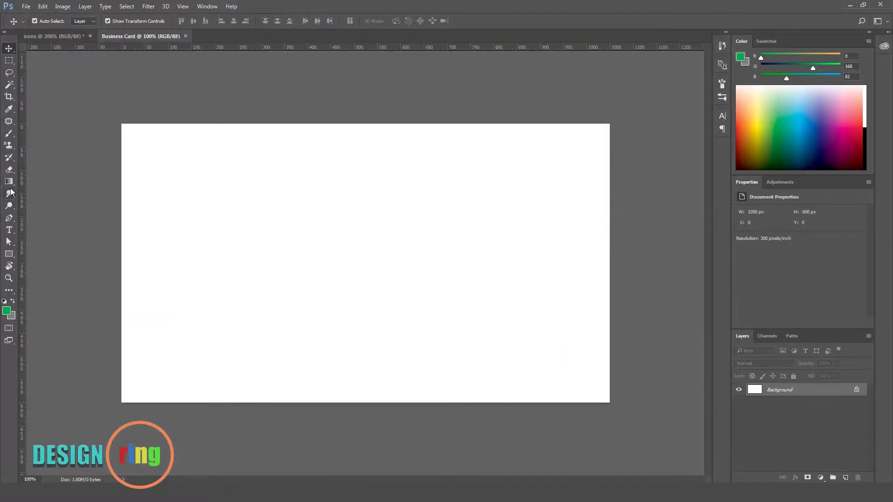
pyautogui.click(9, 254)
pyautogui.click(401, 262)
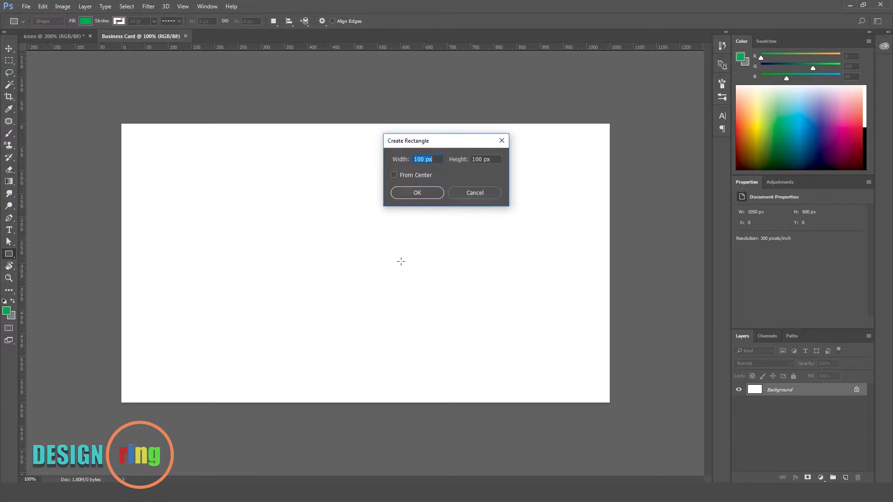
pyautogui.write('3')
pyautogui.write('n')
pyautogui.press('Tab')
pyautogui.write('1')
pyautogui.click(405, 191)
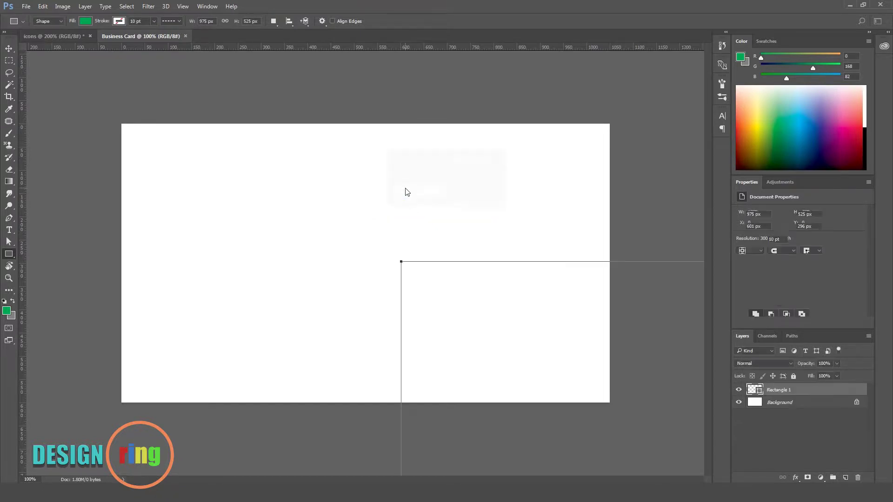
# Centre the rectangle vertically and horizontally against the Background layer.
pyautogui.click(9, 49)
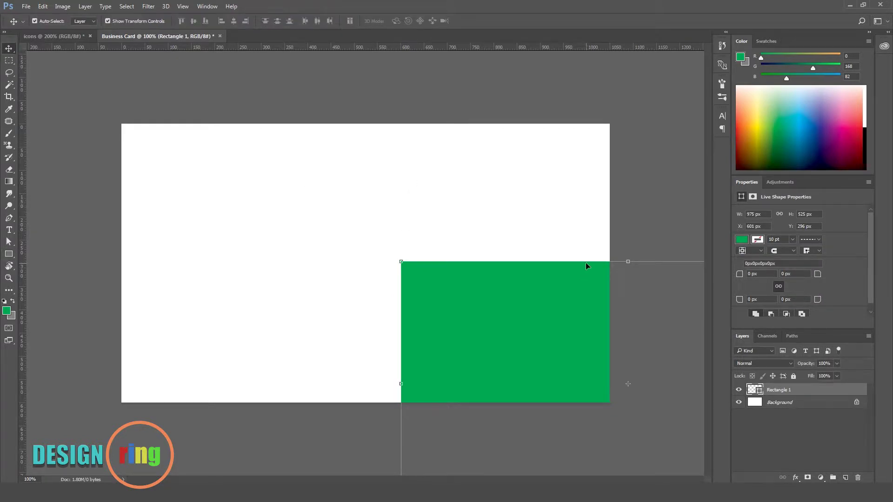
pyautogui.click(780, 403)
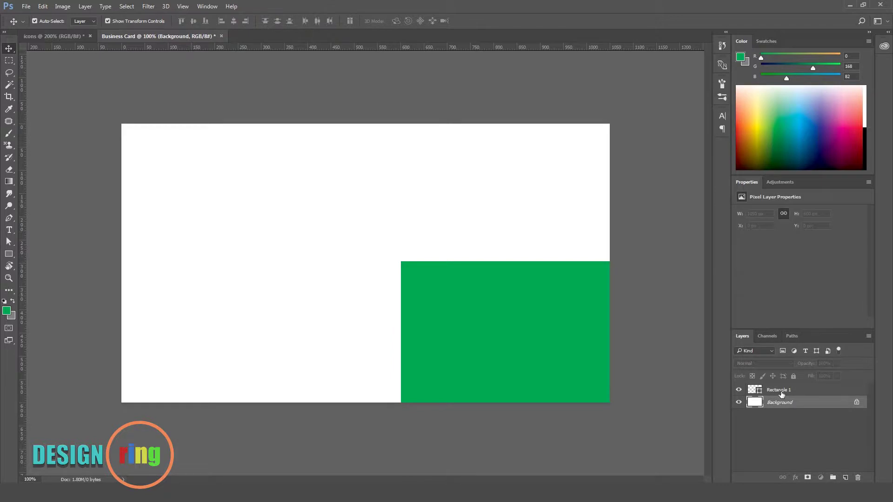
pyautogui.click(782, 390)
pyautogui.click(193, 21)
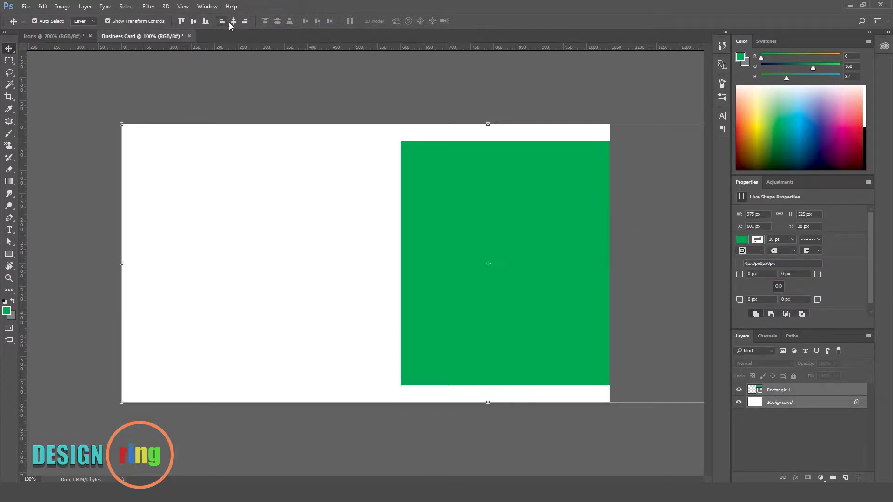
pyautogui.click(233, 21)
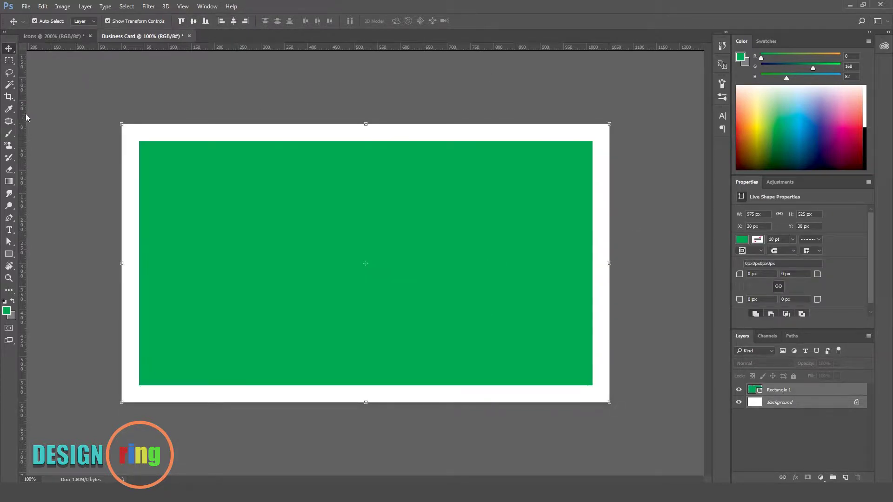
# Place four guides along the green rectangle's left, bottom, right and top edges.
pyautogui.moveTo(23, 132); pyautogui.dragTo(138, 135)
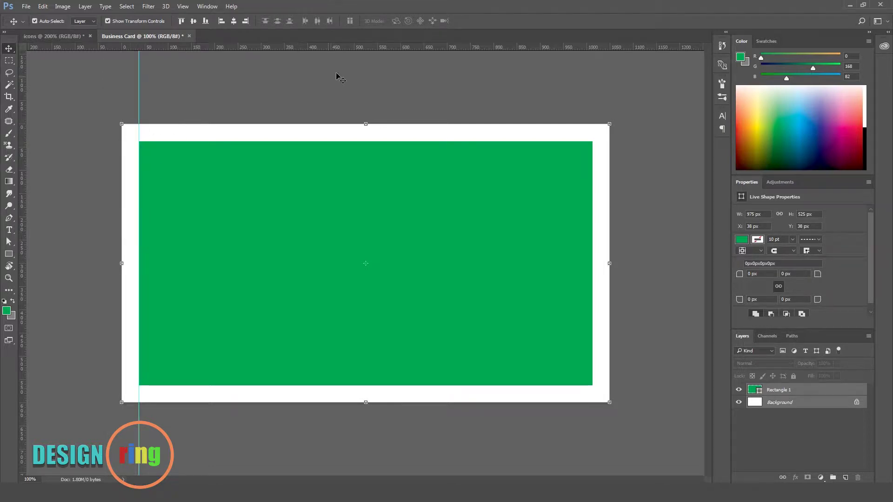
pyautogui.moveTo(344, 47); pyautogui.dragTo(347, 385)
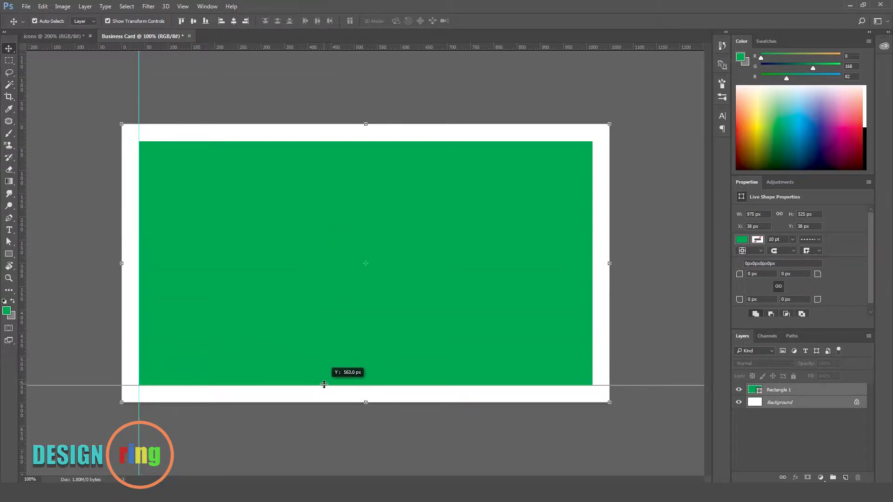
pyautogui.moveTo(24, 234); pyautogui.dragTo(592, 282)
pyautogui.moveTo(454, 49); pyautogui.dragTo(374, 141)
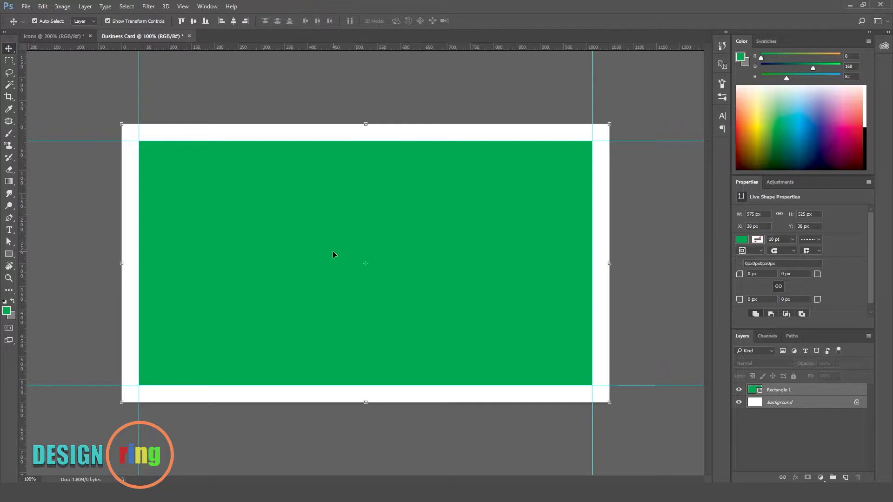
# Delete the green rectangle's layer, leaving only the white background.
pyautogui.click(688, 239)
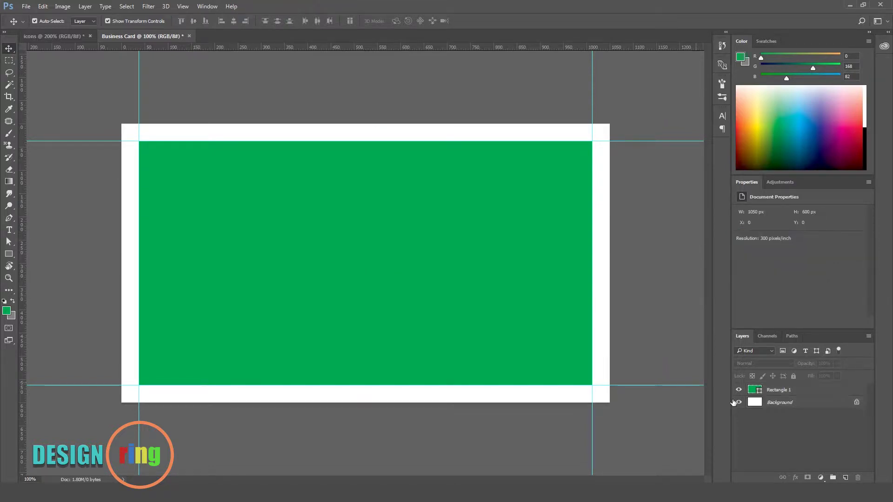
pyautogui.click(797, 394)
pyautogui.press('Delete')
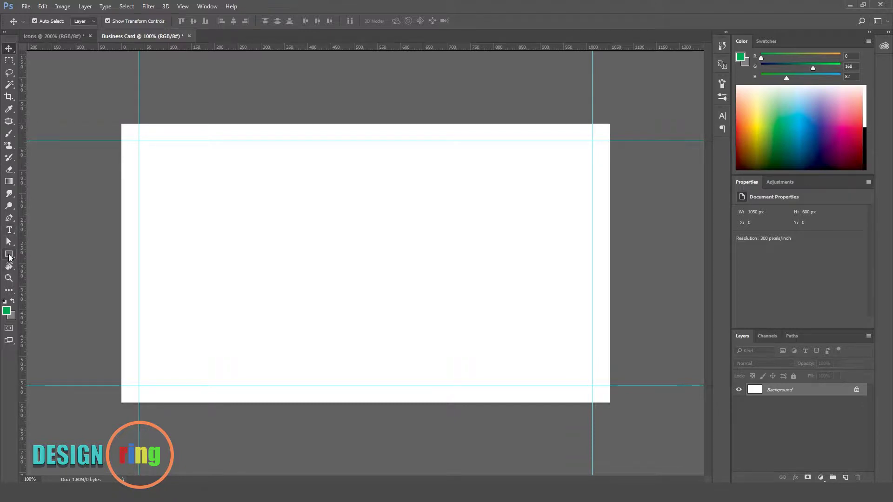
pyautogui.click(9, 255)
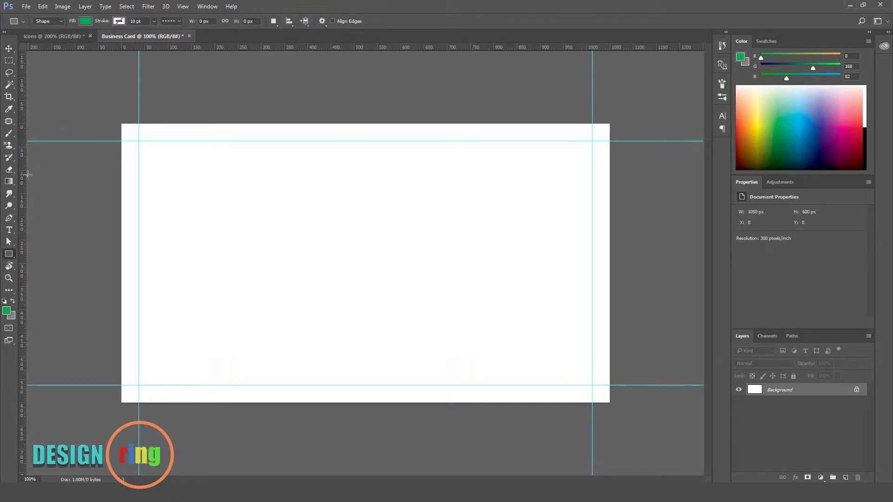
# Add a vertical guide at 502 px and draw a dark navy rectangle to the right edge.
pyautogui.moveTo(23, 178); pyautogui.dragTo(355, 181)
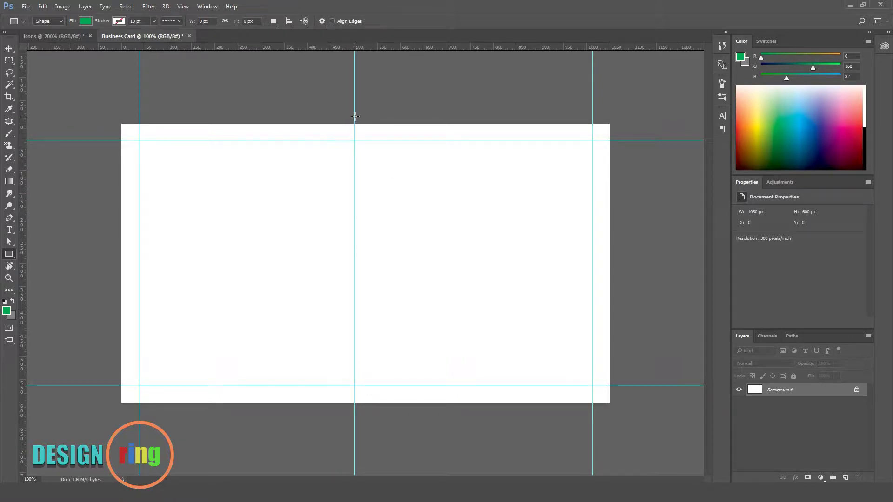
pyautogui.moveTo(354, 115); pyautogui.dragTo(615, 408)
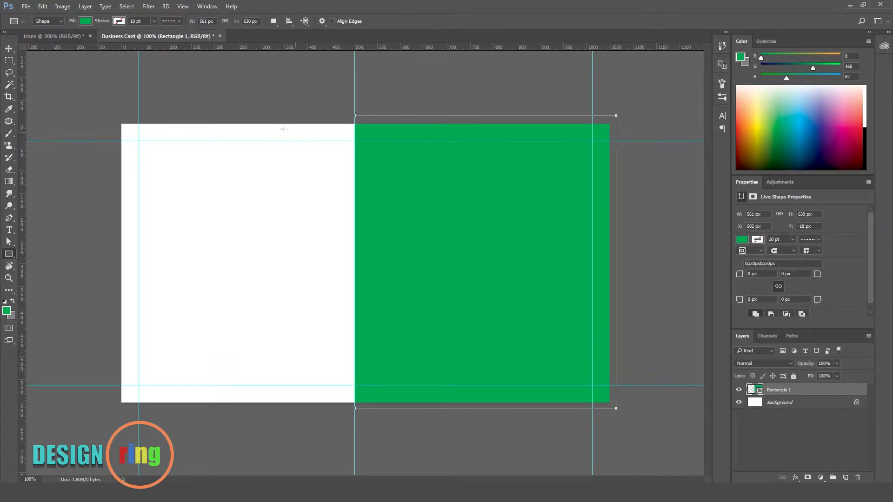
pyautogui.click(85, 21)
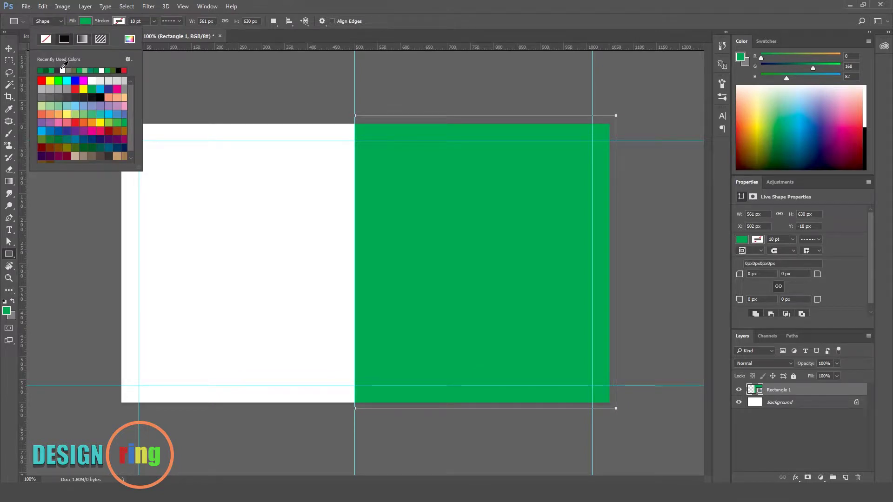
pyautogui.click(62, 68)
pyautogui.click(82, 22)
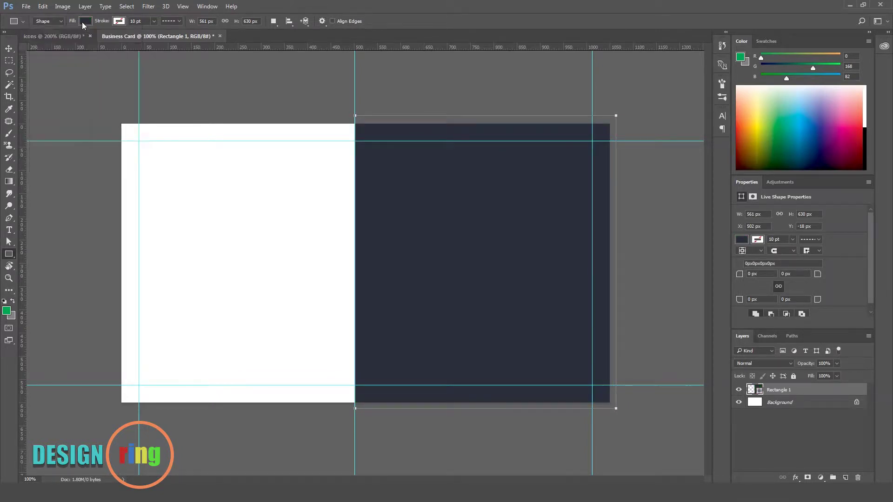
# Check the navy rectangle's selection with the Move tool, then show the shape tools group.
pyautogui.click(9, 48)
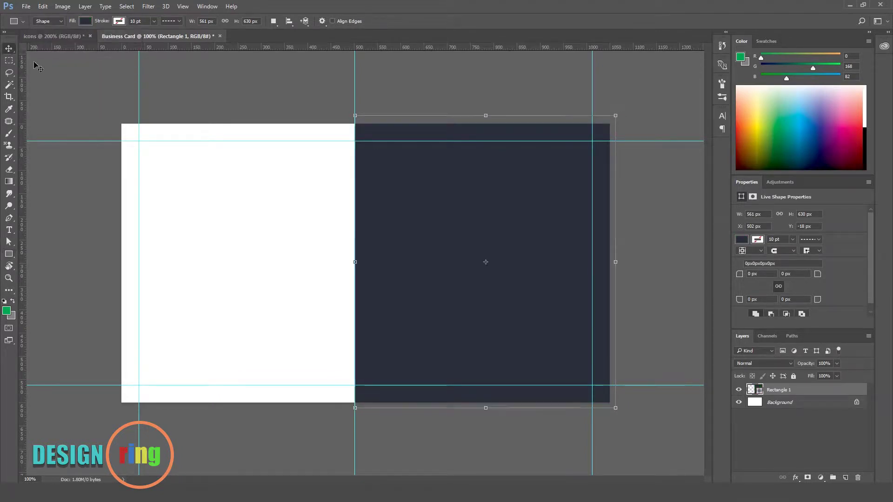
pyautogui.click(666, 292)
pyautogui.click(543, 245)
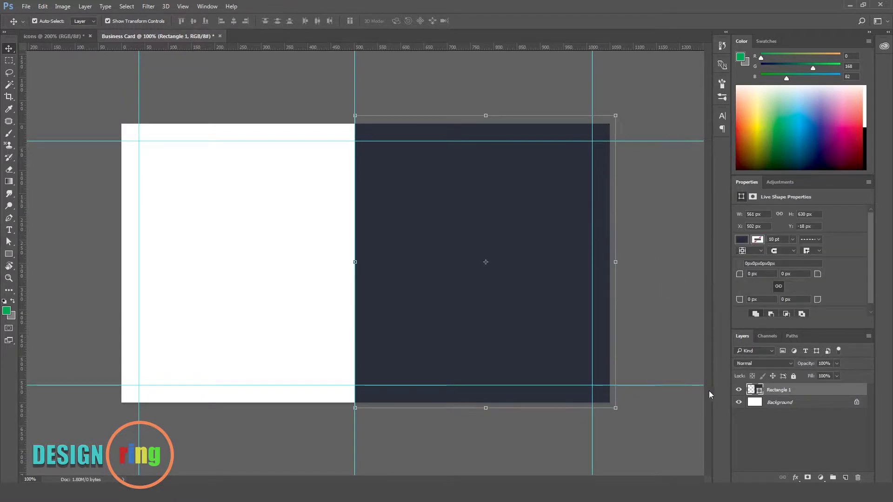
pyautogui.click(666, 398)
pyautogui.click(8, 254)
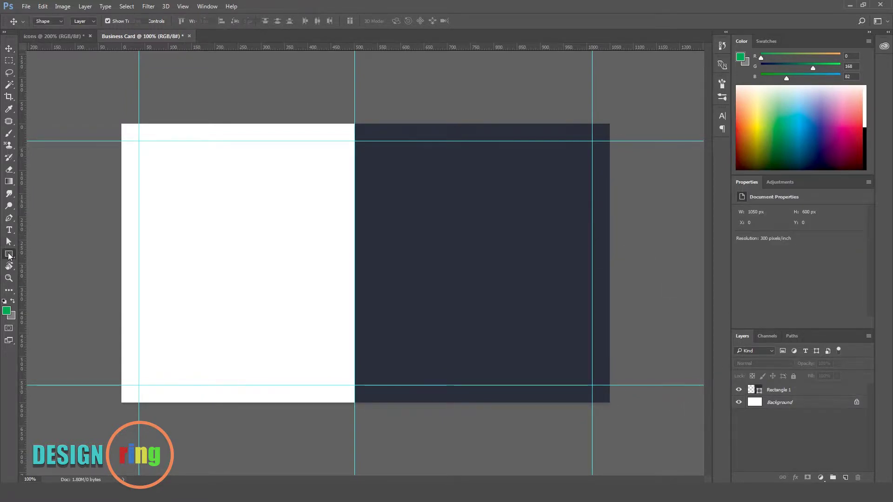
pyautogui.rightClick(8, 254)
# Draw a long green bar across the card and nudge it slightly left.
pyautogui.click(40, 252)
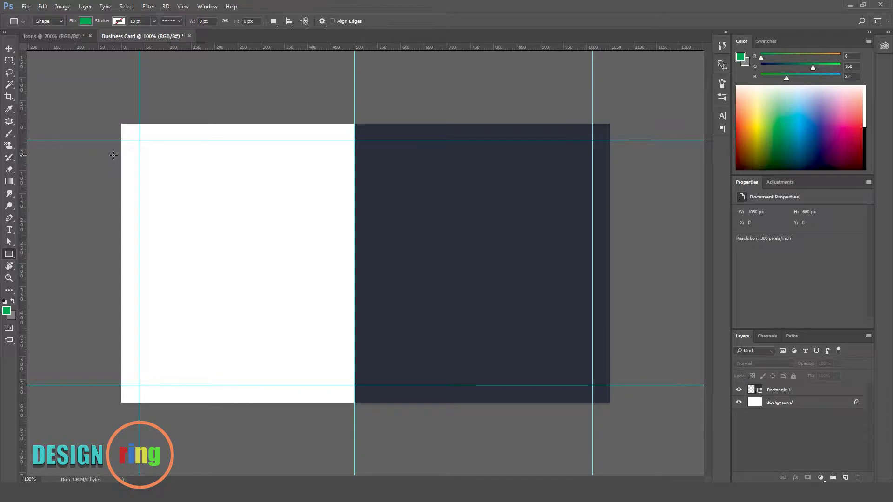
pyautogui.moveTo(116, 159); pyautogui.dragTo(623, 203)
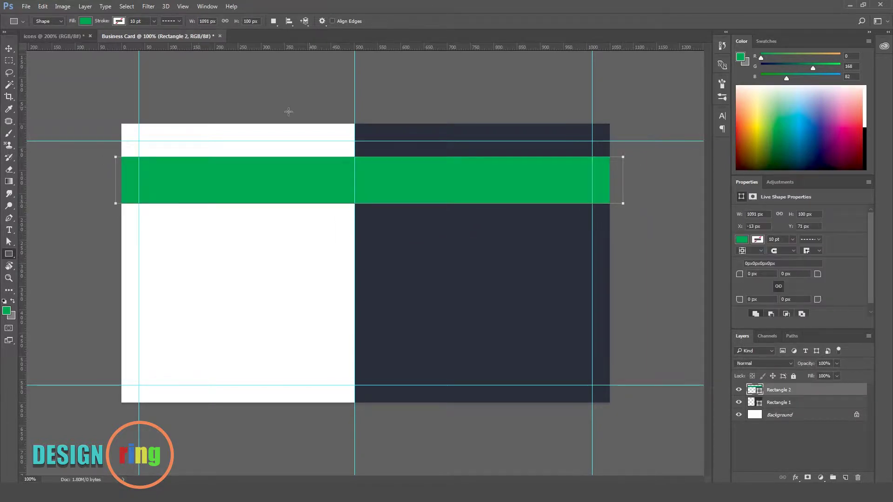
pyautogui.click(9, 49)
pyautogui.press('Left')
pyautogui.press('Left')
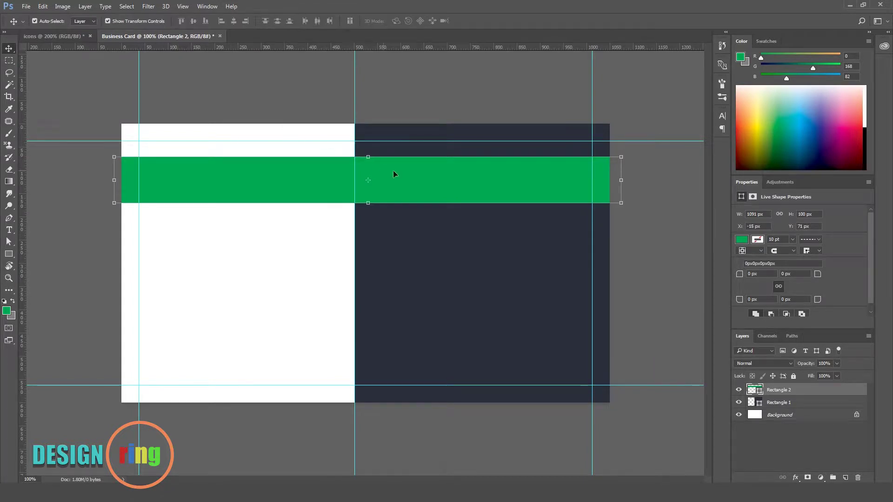
pyautogui.press('Left')
pyautogui.press('Left')
pyautogui.press('Left')
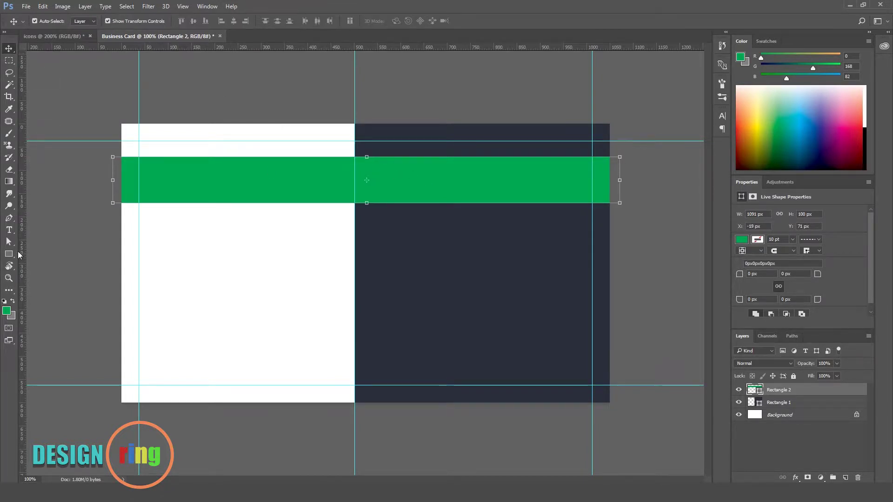
# Give the green bar a solid white 2 pt stroke.
pyautogui.click(9, 254)
pyautogui.click(119, 22)
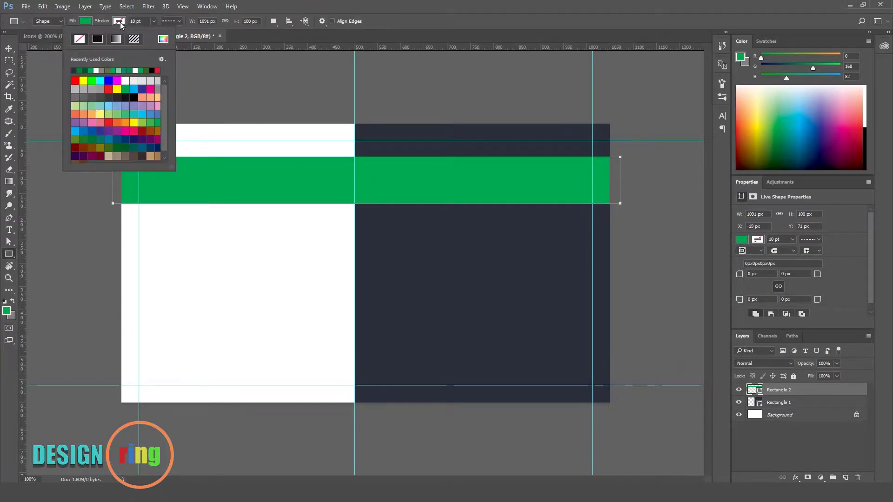
pyautogui.click(96, 70)
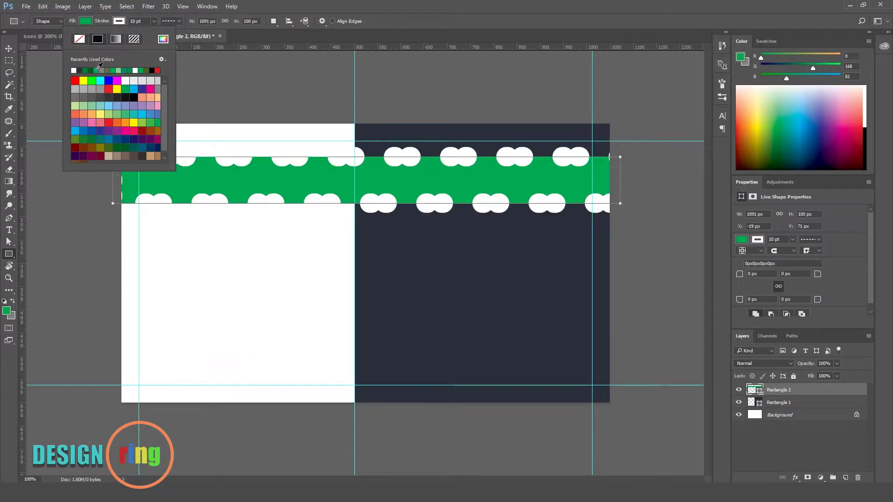
pyautogui.click(180, 19)
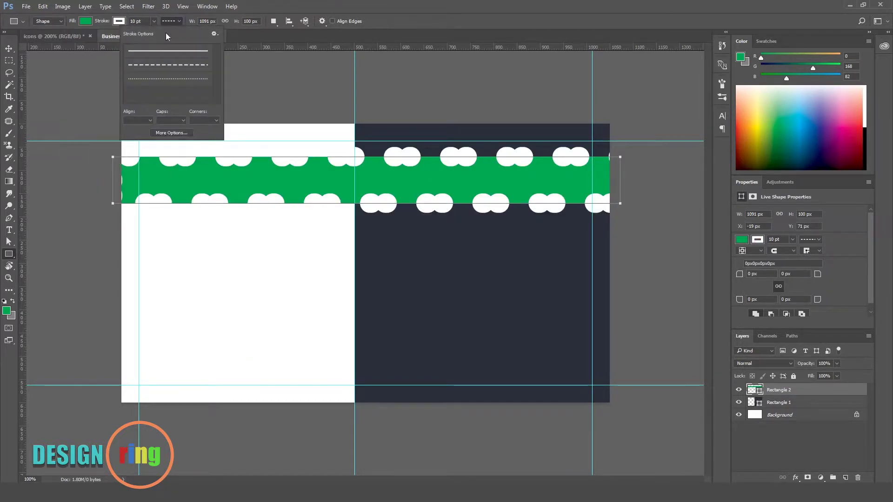
pyautogui.click(159, 52)
pyautogui.click(176, 21)
pyautogui.write('2')
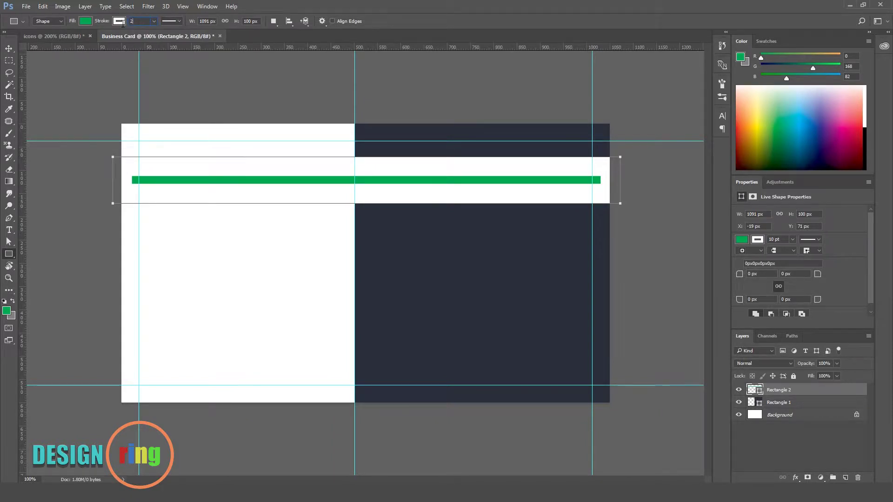
pyautogui.press('Return')
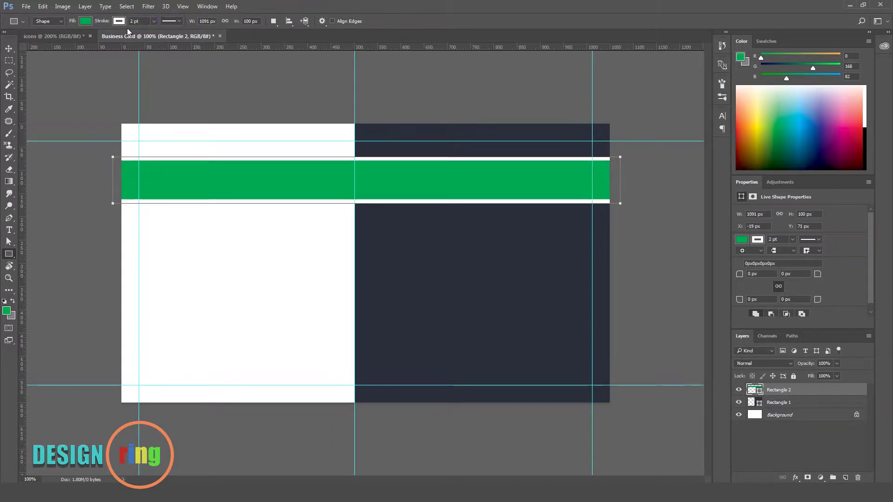
pyautogui.click(126, 21)
pyautogui.click(9, 48)
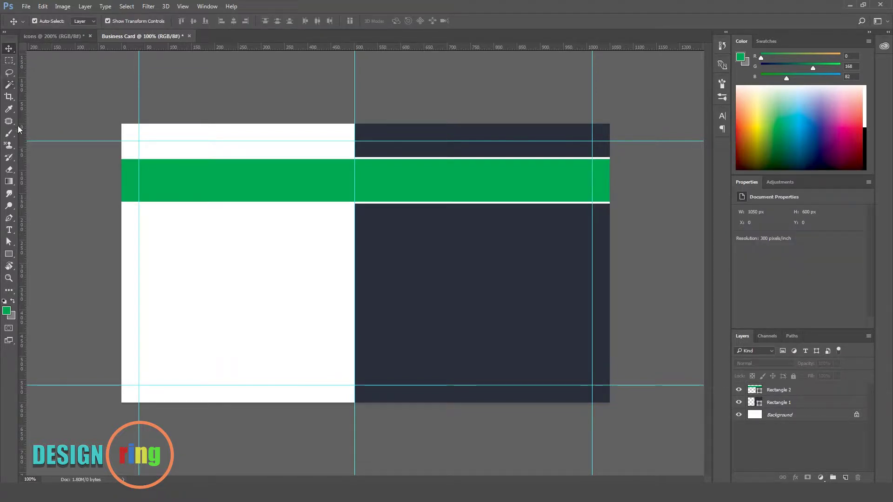
pyautogui.click(312, 179)
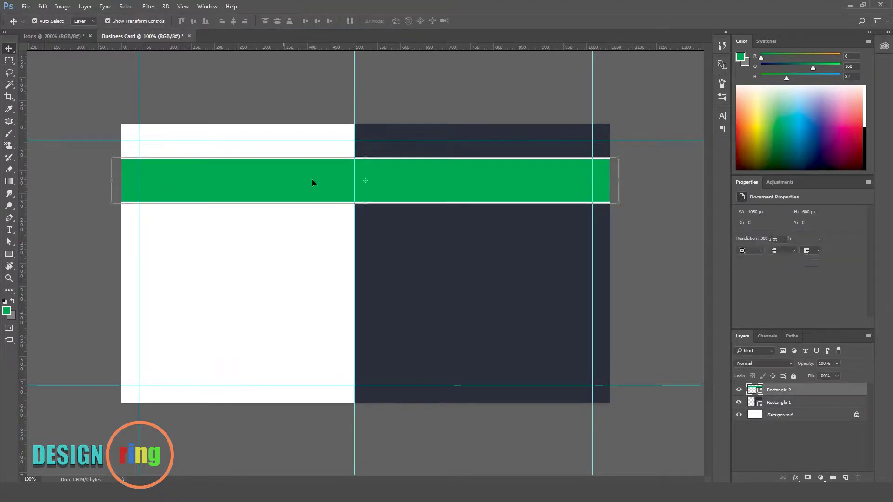
pyautogui.click(670, 219)
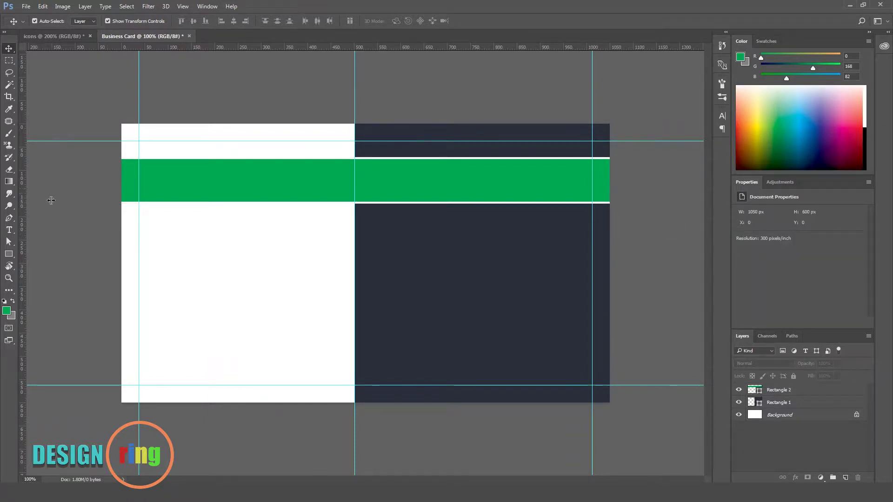
# Add vertical guides at 561 and 612 px and draw a small rectangle between them.
pyautogui.moveTo(22, 200); pyautogui.dragTo(383, 180)
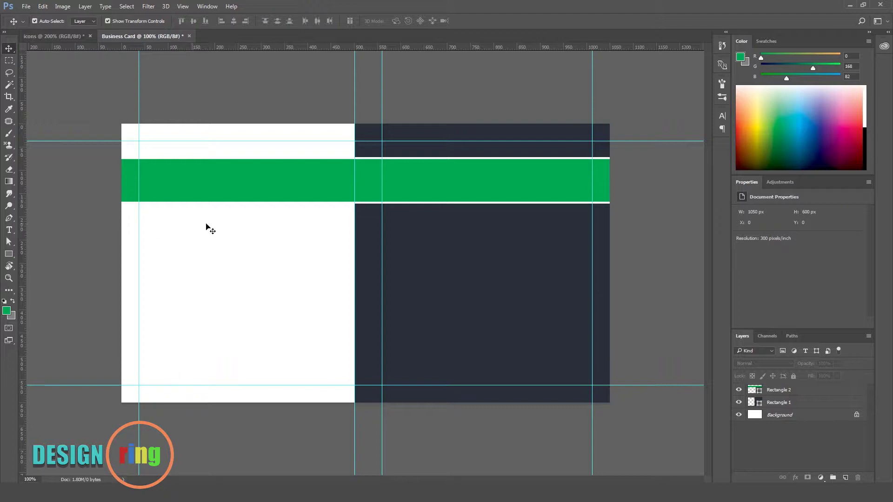
pyautogui.moveTo(22, 238); pyautogui.dragTo(407, 229)
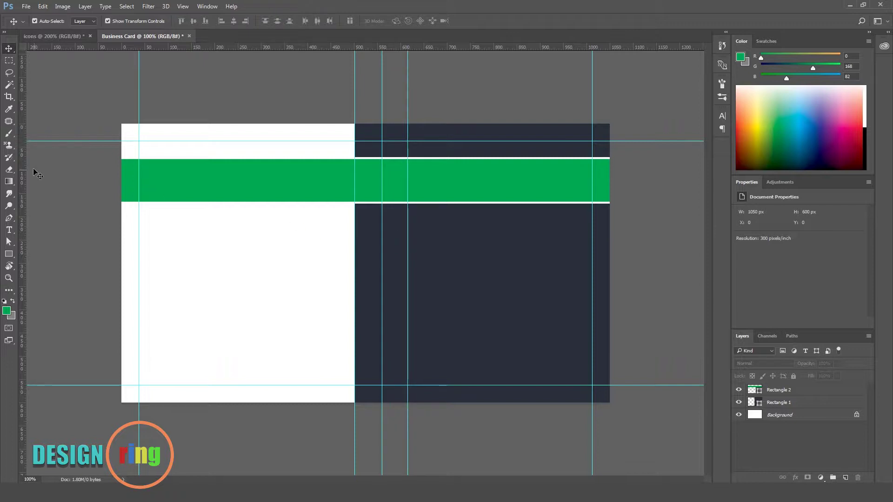
pyautogui.click(9, 254)
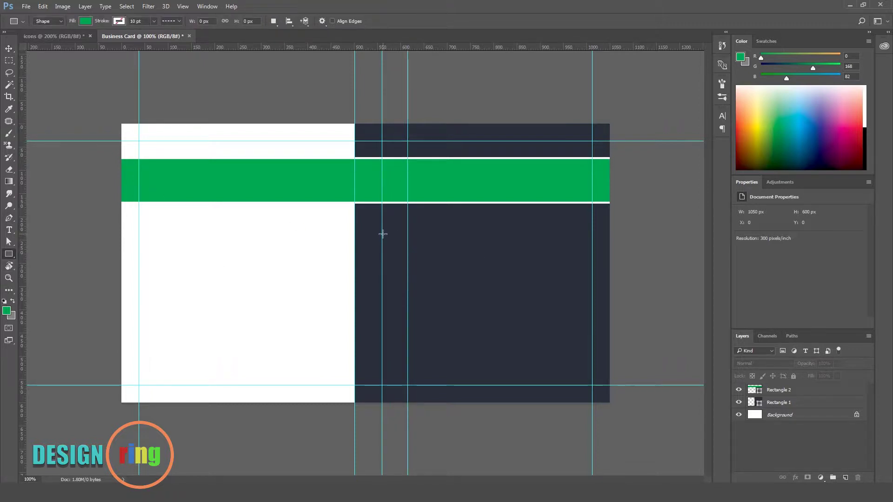
pyautogui.moveTo(383, 234); pyautogui.dragTo(407, 266)
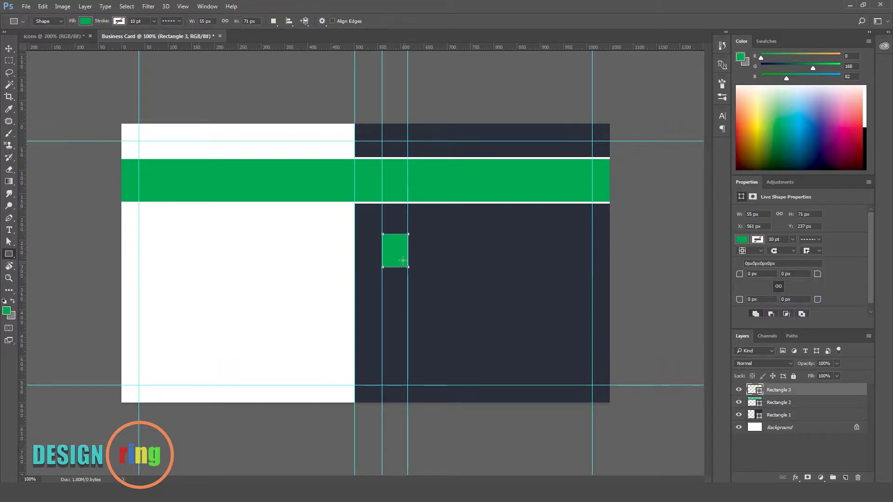
# Move the small rectangle up about 8 px and put it into Warp mode.
pyautogui.click(9, 49)
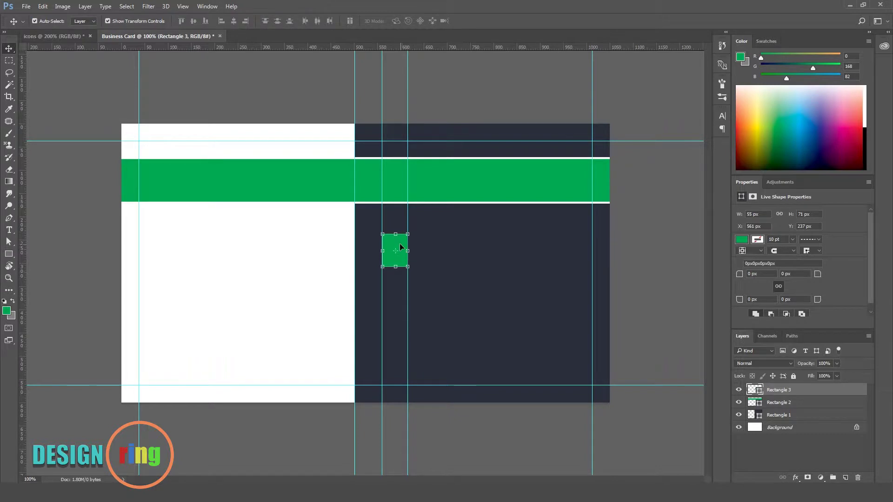
pyautogui.click(648, 291)
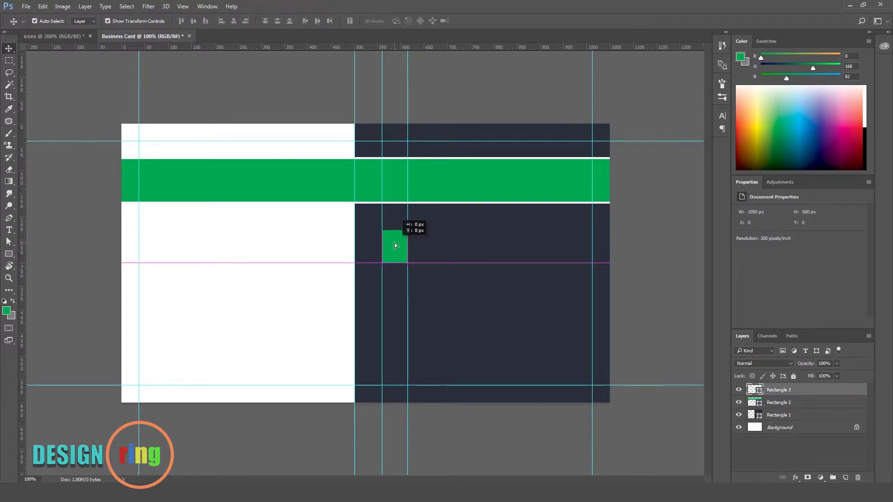
pyautogui.moveTo(396, 245); pyautogui.dragTo(394, 241)
pyautogui.hotkey('ctrl', 't')
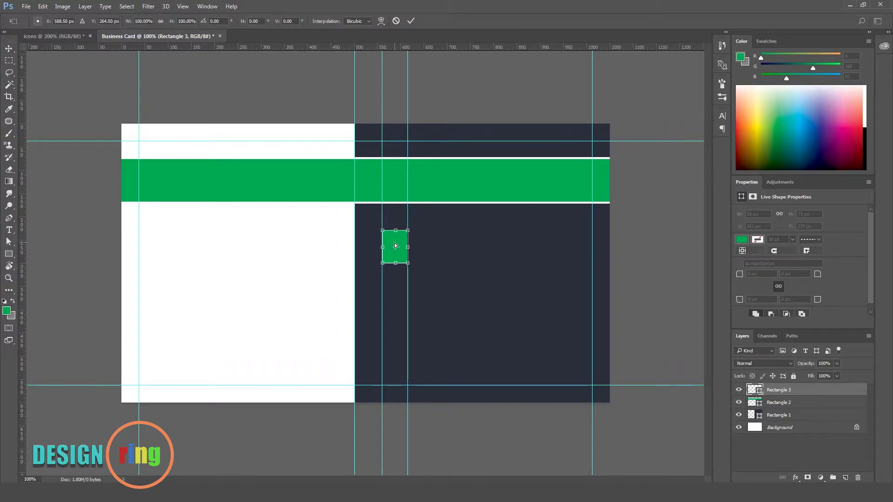
pyautogui.rightClick(395, 245)
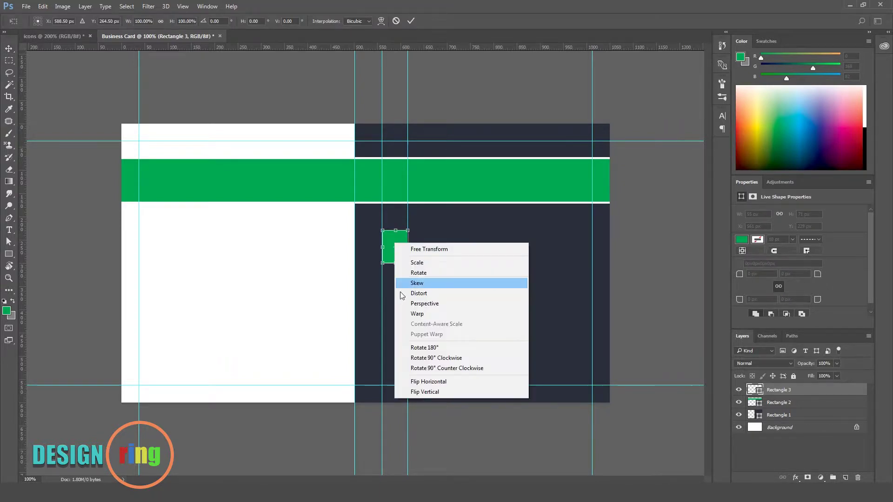
pyautogui.click(418, 314)
# Warp the rectangle's bottom edge upward into a notched ribbon and apply it.
pyautogui.hotkey('ctrl', '+')
pyautogui.hotkey('ctrl', '+')
pyautogui.hotkey('ctrl', '+')
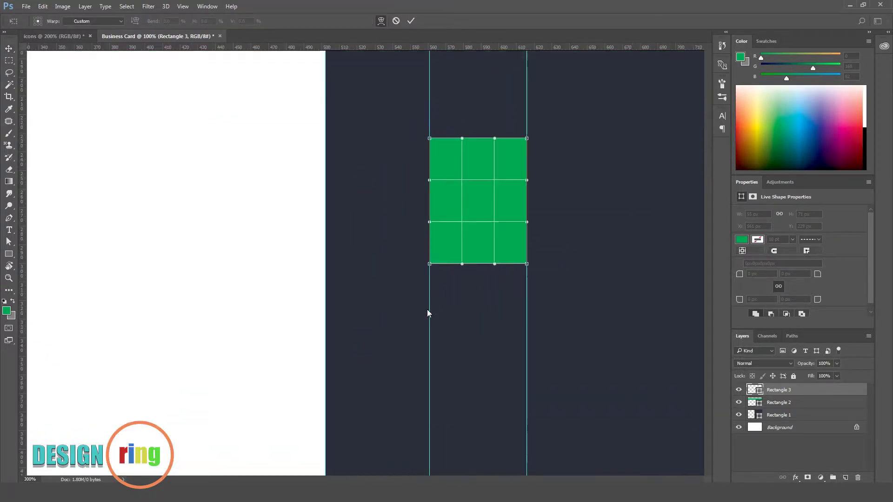
pyautogui.moveTo(467, 263)
pyautogui.mouseDown()
pyautogui.moveTo(467, 247)
pyautogui.moveTo(502, 242)
pyautogui.mouseUp()
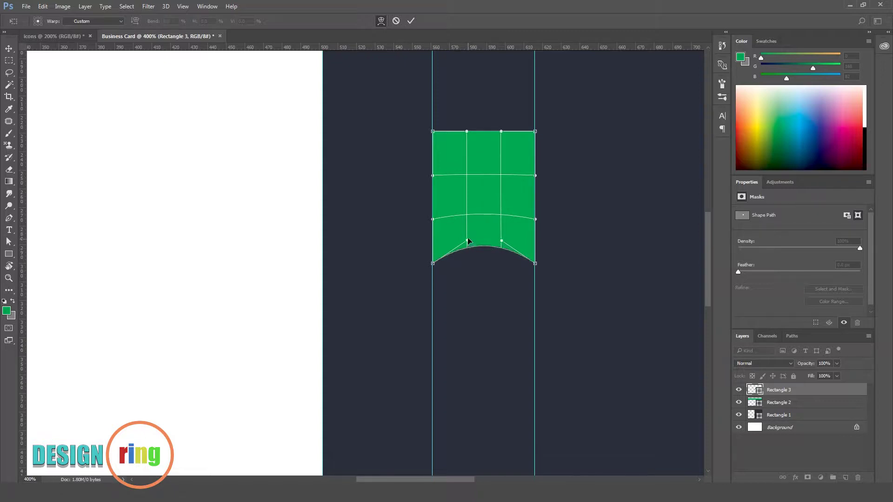
pyautogui.hotkey('ctrl', '-')
pyautogui.hotkey('ctrl', '-')
pyautogui.hotkey('ctrl', '-')
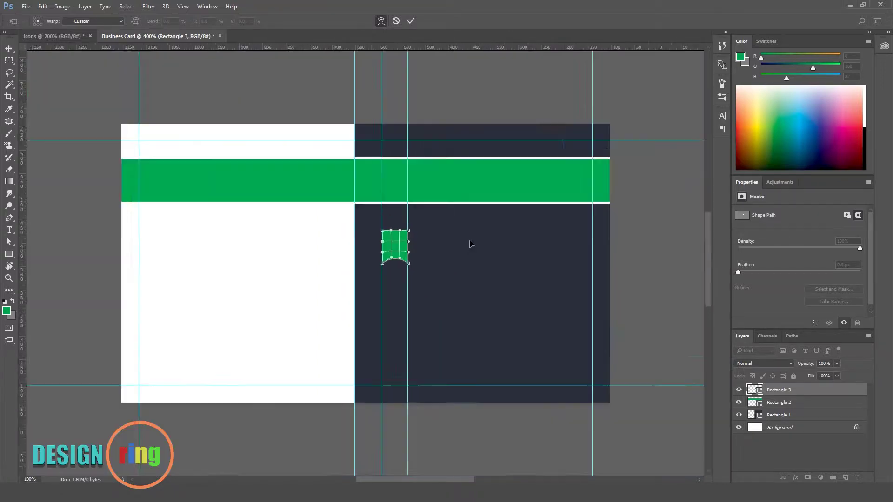
pyautogui.hotkey('ctrl', '+')
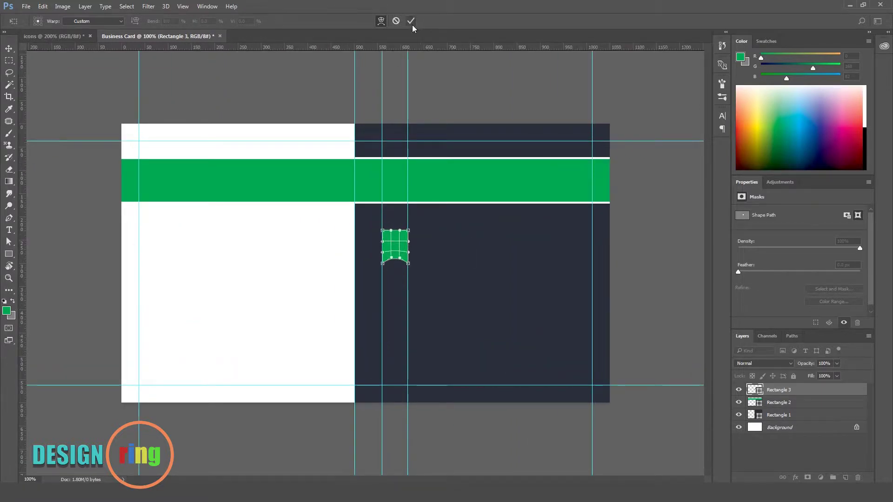
pyautogui.click(411, 21)
pyautogui.click(643, 275)
pyautogui.click(400, 241)
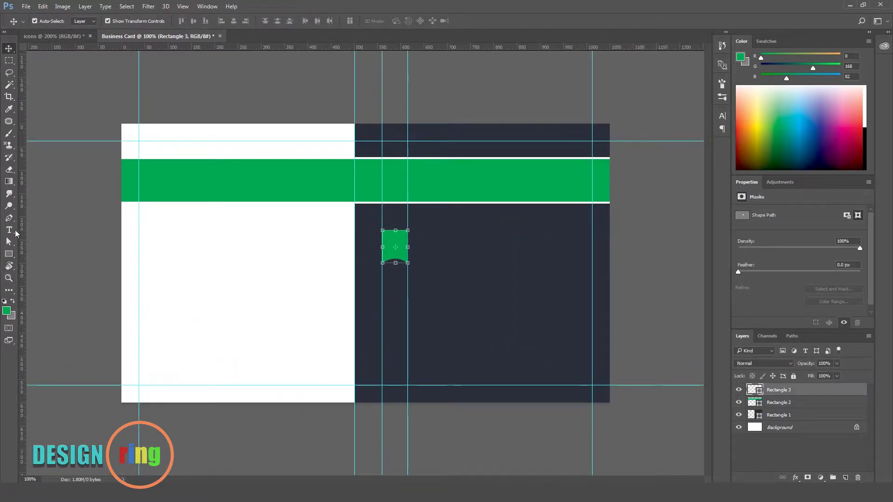
# Type a phone number as a text line beside the ribbon.
pyautogui.click(9, 230)
pyautogui.click(423, 241)
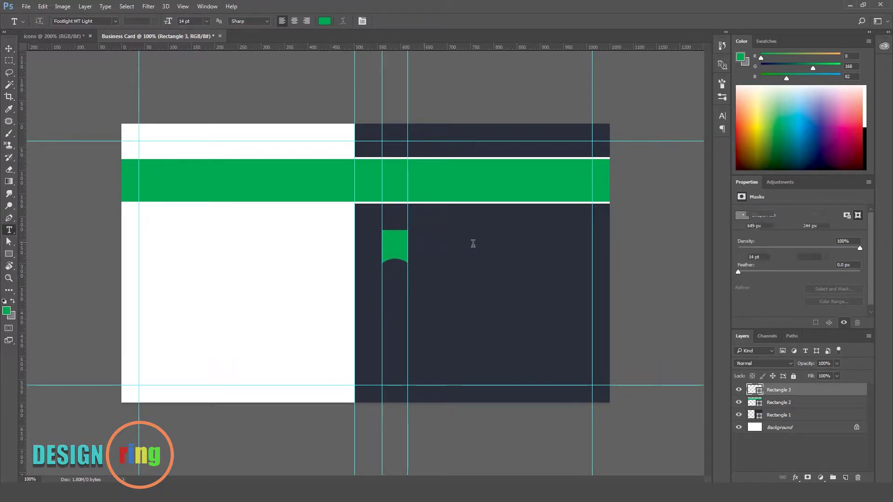
pyautogui.write('+')
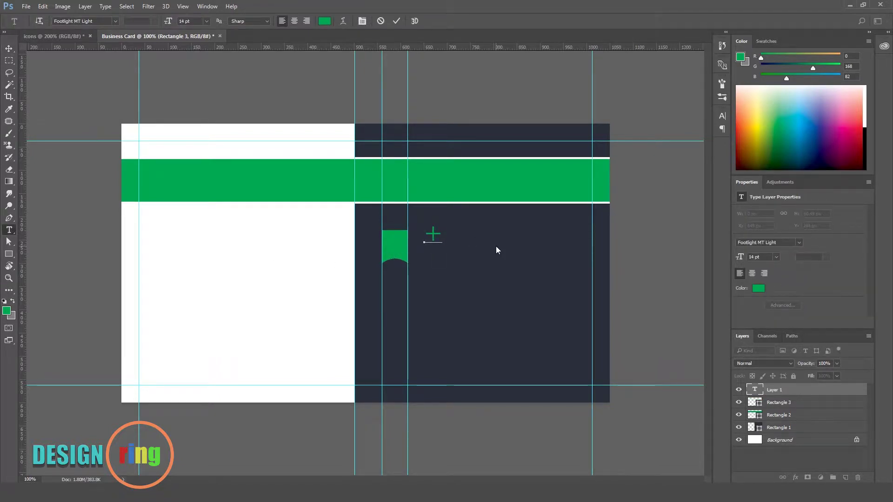
pyautogui.write('12 34 5')
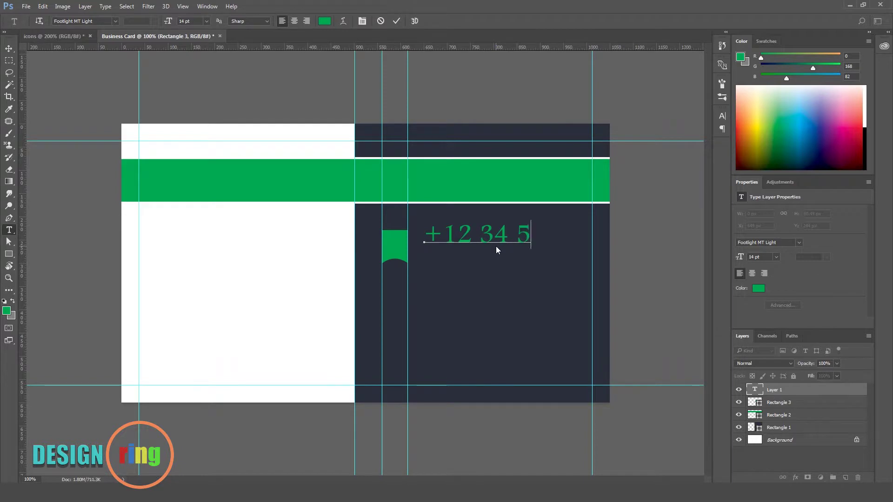
pyautogui.write('6 78')
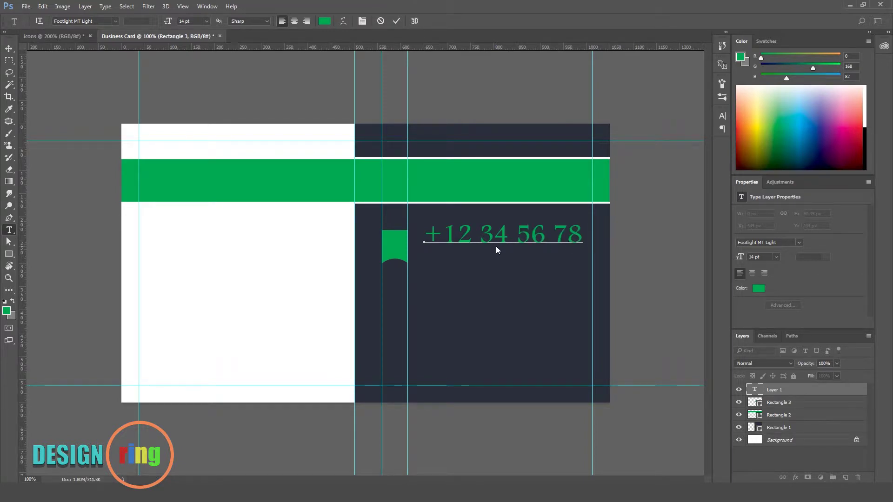
pyautogui.write(' 90')
pyautogui.click(9, 48)
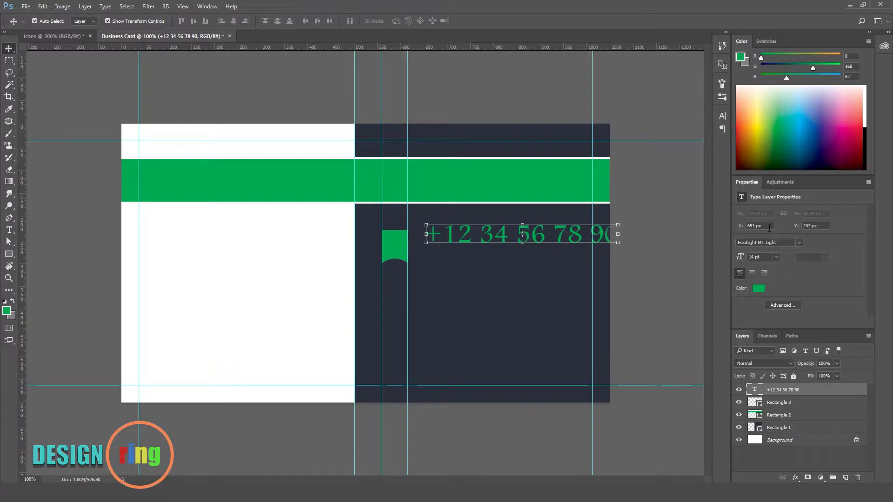
# Set the phone text to 9 pt, nudge it into place, and copy it below.
pyautogui.click(777, 256)
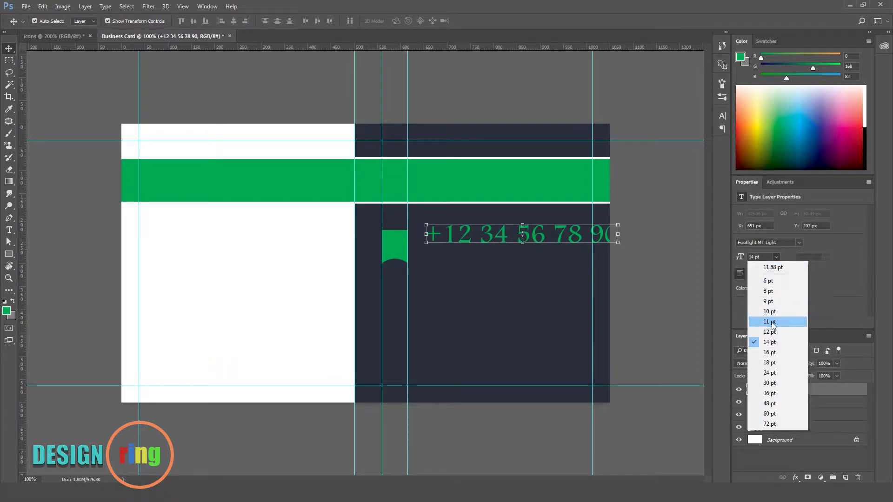
pyautogui.click(774, 303)
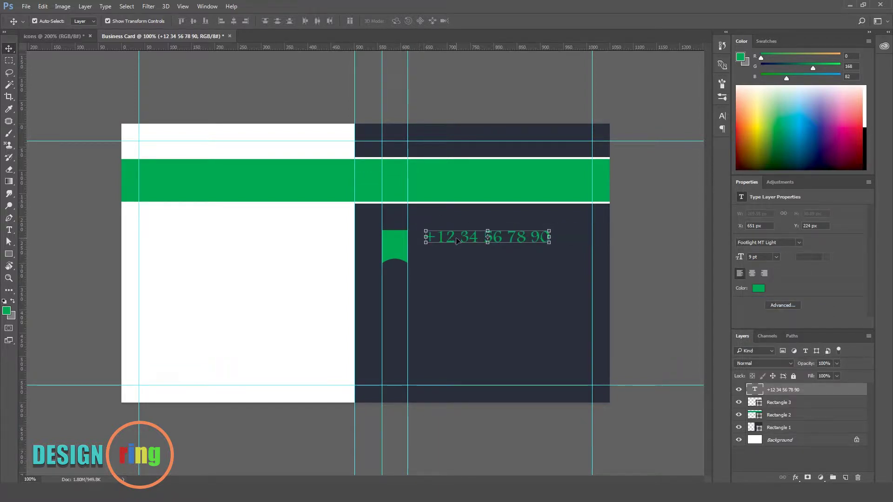
pyautogui.moveTo(457, 240); pyautogui.dragTo(453, 259)
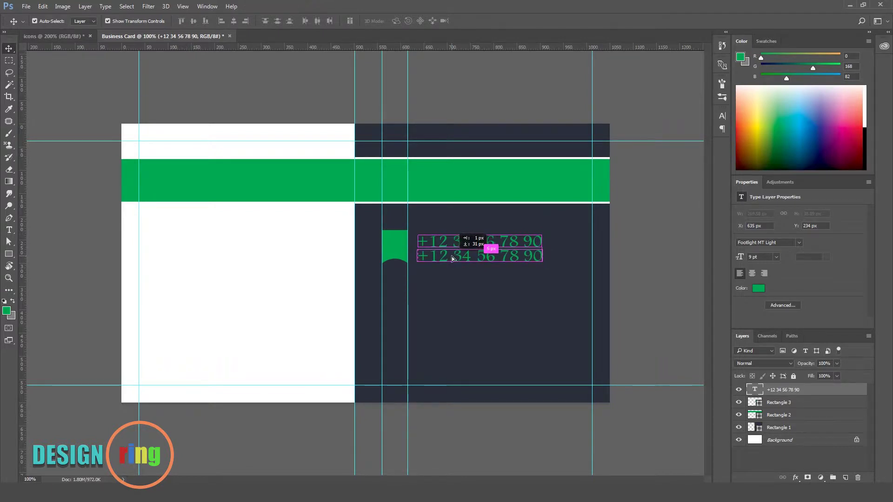
pyautogui.moveTo(453, 259); pyautogui.dragTo(454, 259)
pyautogui.click(496, 246)
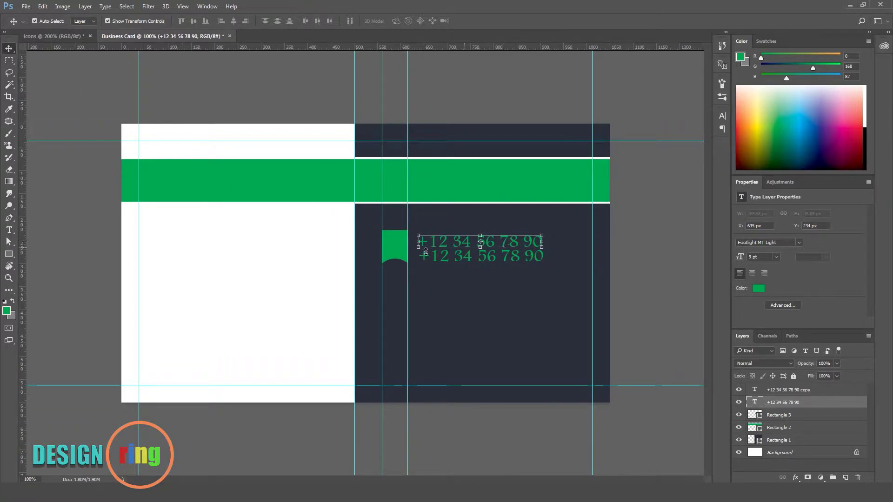
# Group the ribbon with both phone lines and place a copy on the green band.
pyautogui.click(396, 250)
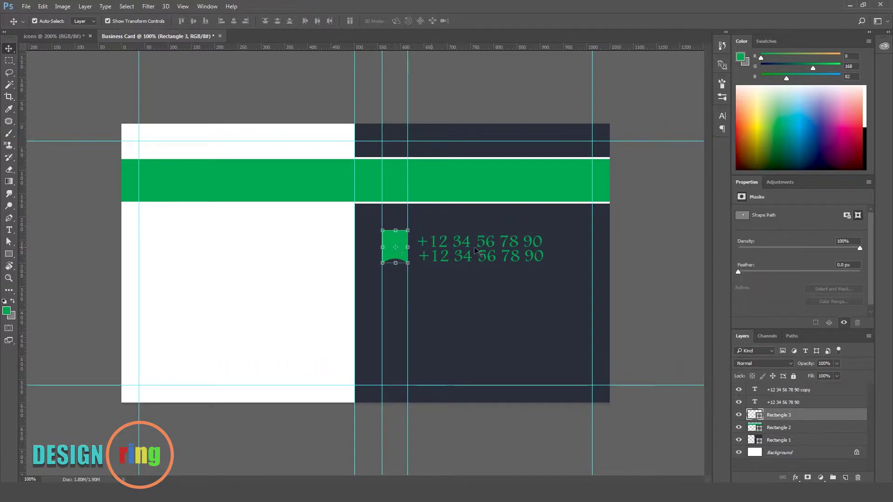
pyautogui.keyDown('shift'); pyautogui.click(510, 251); pyautogui.keyUp('shift')
pyautogui.keyDown('shift'); pyautogui.click(498, 262); pyautogui.keyUp('shift')
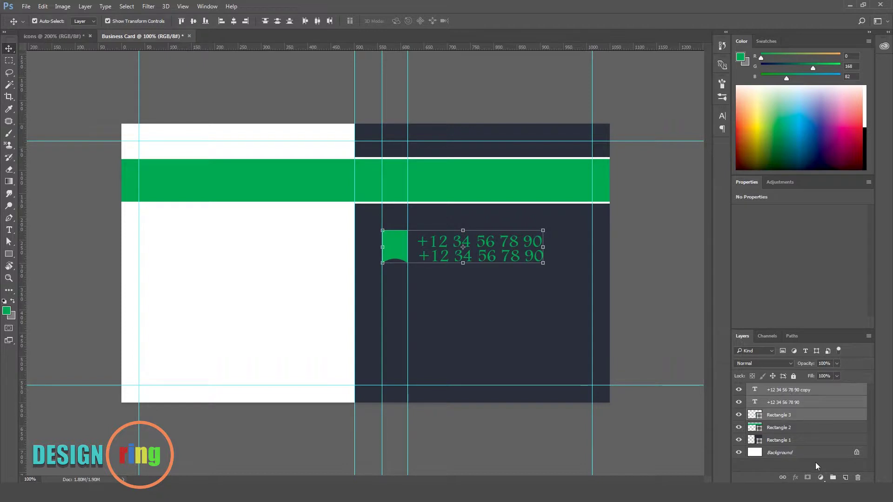
pyautogui.click(832, 478)
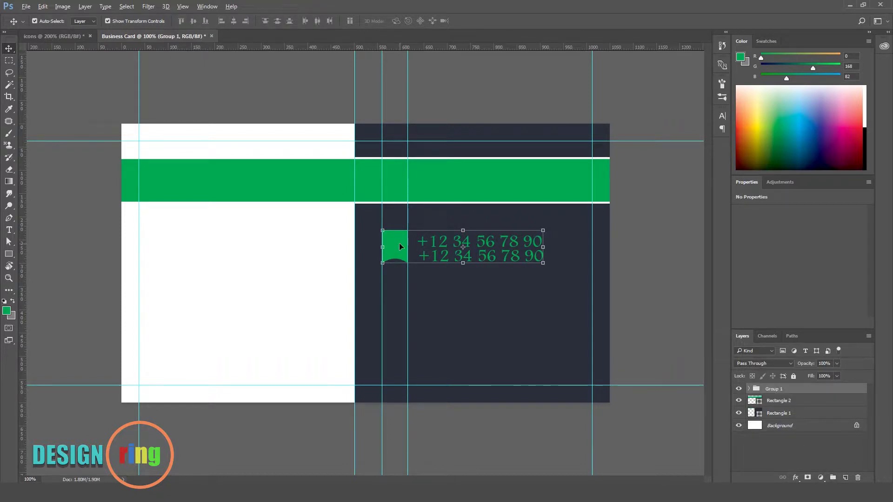
pyautogui.moveTo(399, 246); pyautogui.dragTo(399, 180)
# Make the copied group's tab shape white, then select the Group 1 row.
pyautogui.press('u')
pyautogui.click(80, 25)
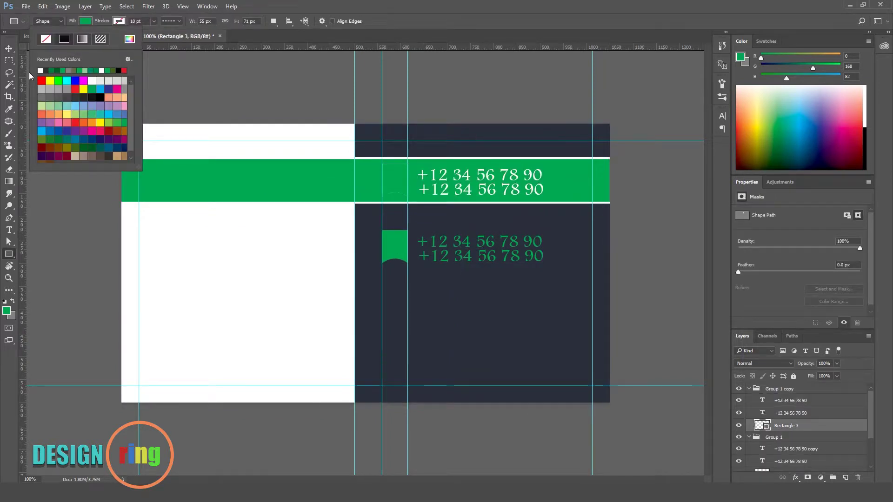
pyautogui.click(40, 70)
pyautogui.click(8, 49)
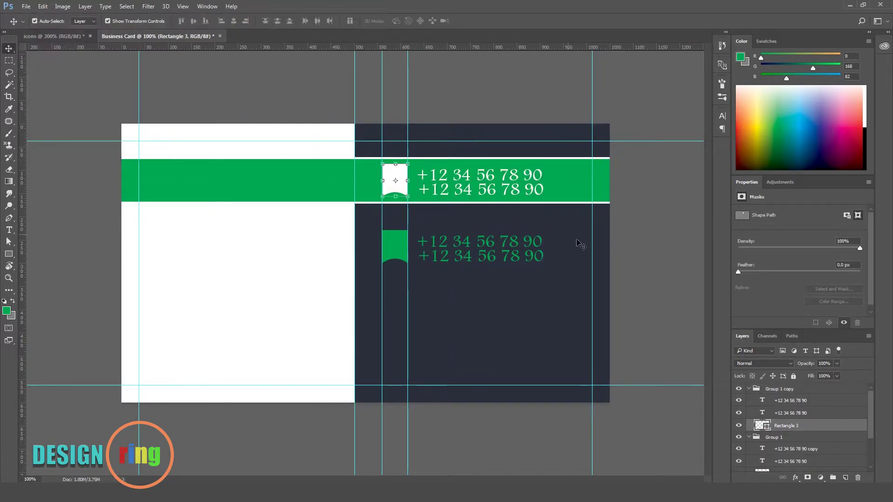
pyautogui.click(656, 289)
pyautogui.click(437, 250)
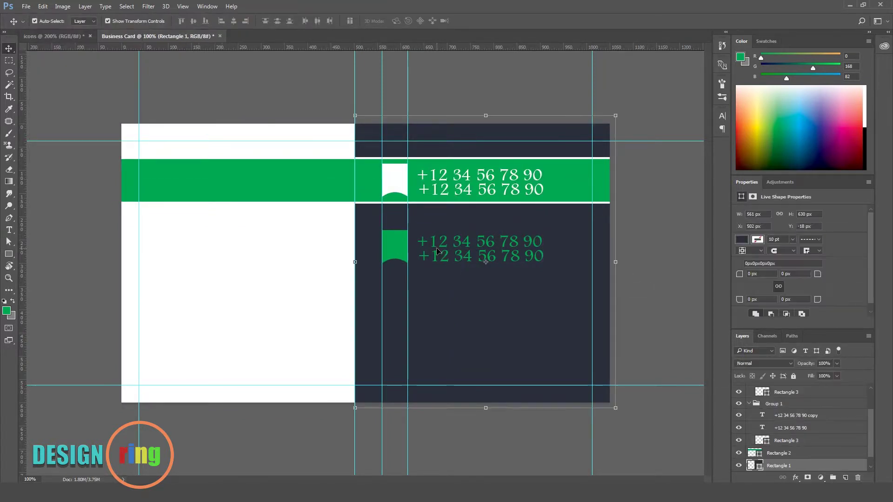
pyautogui.click(774, 403)
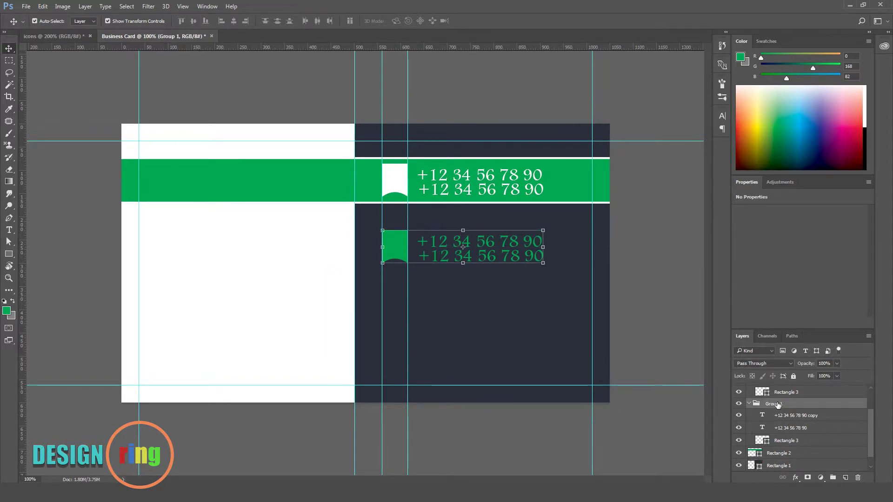
# Duplicate Group 1 as Group 1 copy 2 and collapse the groups in Layers.
pyautogui.rightClick(778, 405)
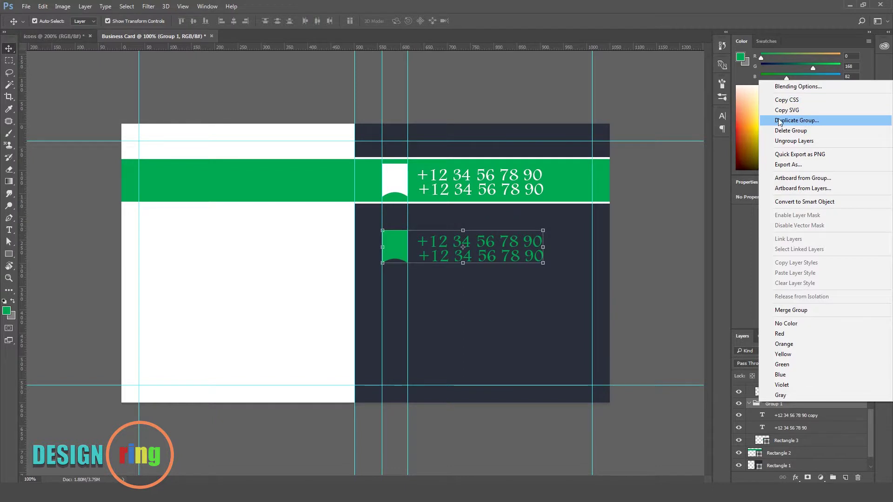
pyautogui.click(779, 121)
pyautogui.click(526, 152)
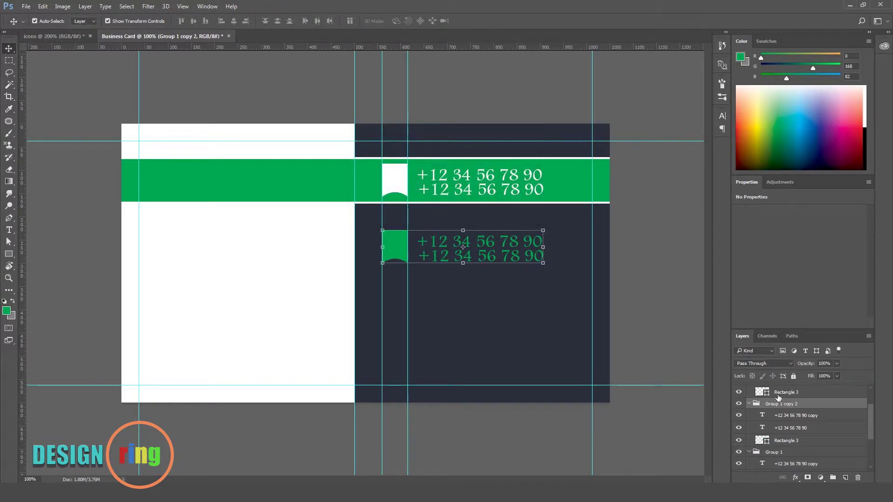
pyautogui.click(748, 414)
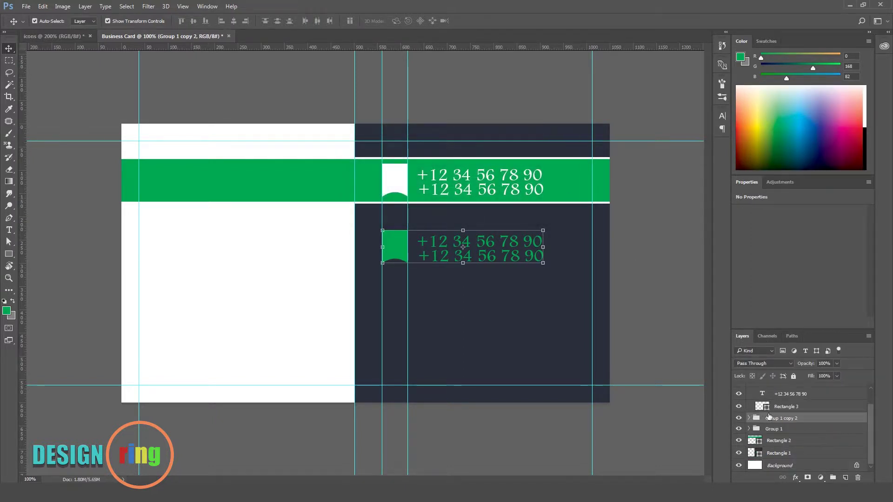
pyautogui.scroll(3, 751, 400)
pyautogui.click(748, 389)
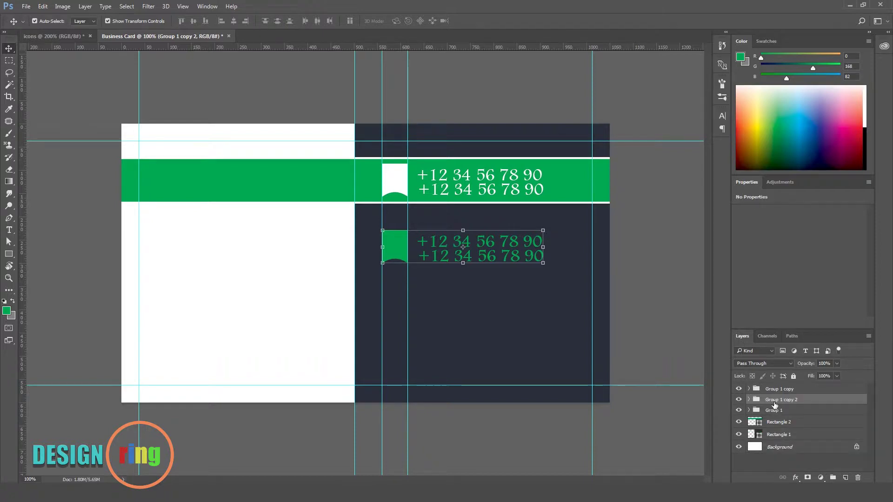
# Move the duplicated phone row 128 px lower, after undoing a stray tab copy.
pyautogui.moveTo(395, 261); pyautogui.dragTo(397, 292)
pyautogui.hotkey('ctrl', 'z')
pyautogui.click(749, 399)
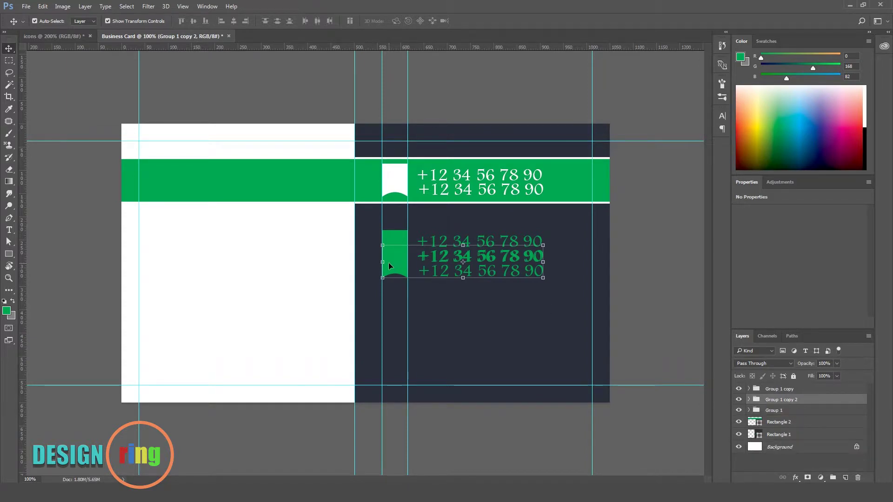
pyautogui.moveTo(393, 264); pyautogui.dragTo(392, 323)
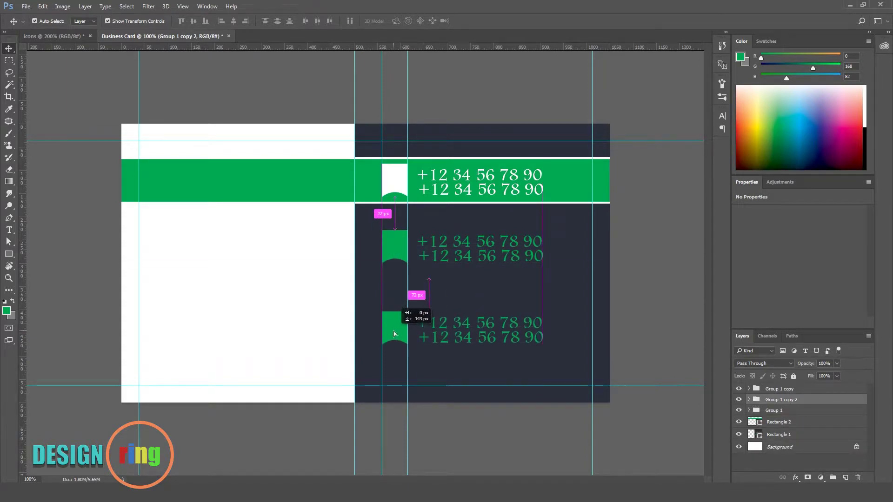
# Even out the row spacing: middle row down 36 px, bottom row down 24 px.
pyautogui.click(401, 247)
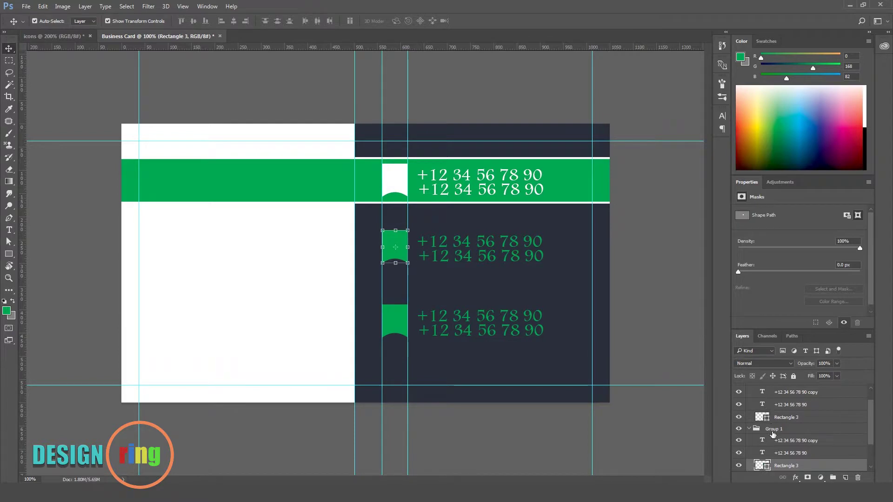
pyautogui.moveTo(408, 260); pyautogui.dragTo(398, 265)
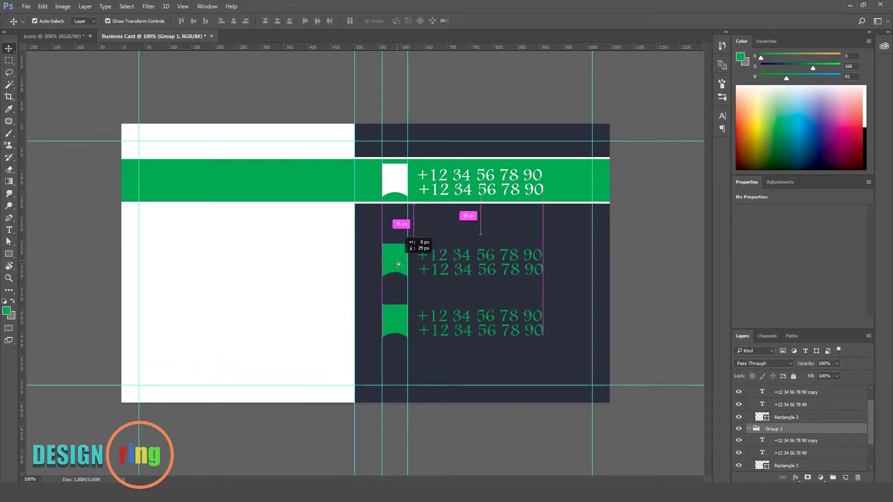
pyautogui.keyDown('shift'); pyautogui.click(393, 320); pyautogui.keyUp('shift')
pyautogui.scroll(-3, 788, 406)
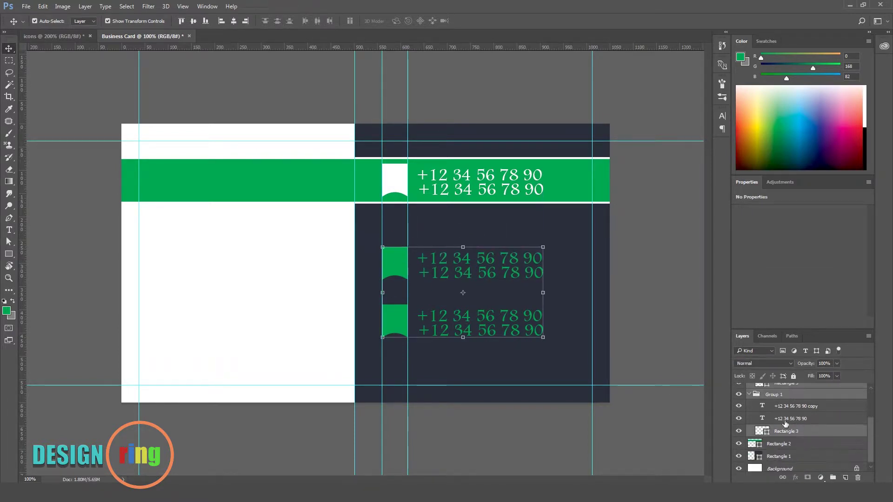
pyautogui.click(749, 394)
pyautogui.click(752, 400)
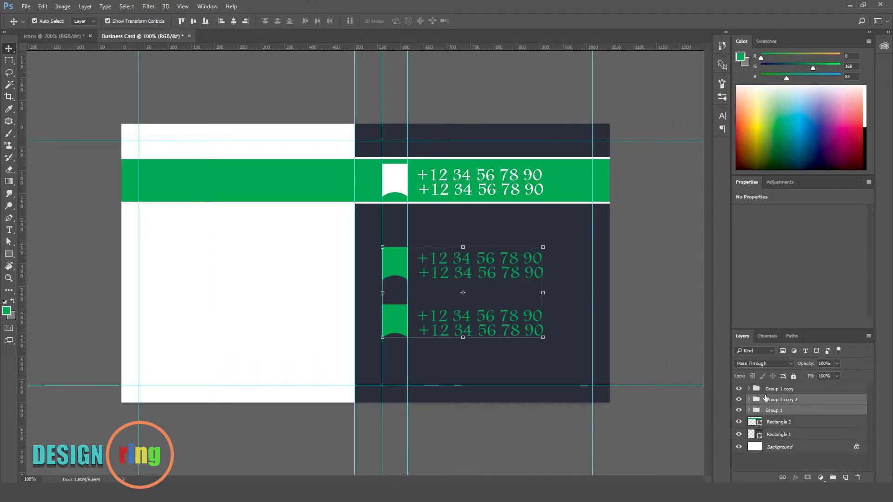
pyautogui.click(766, 400)
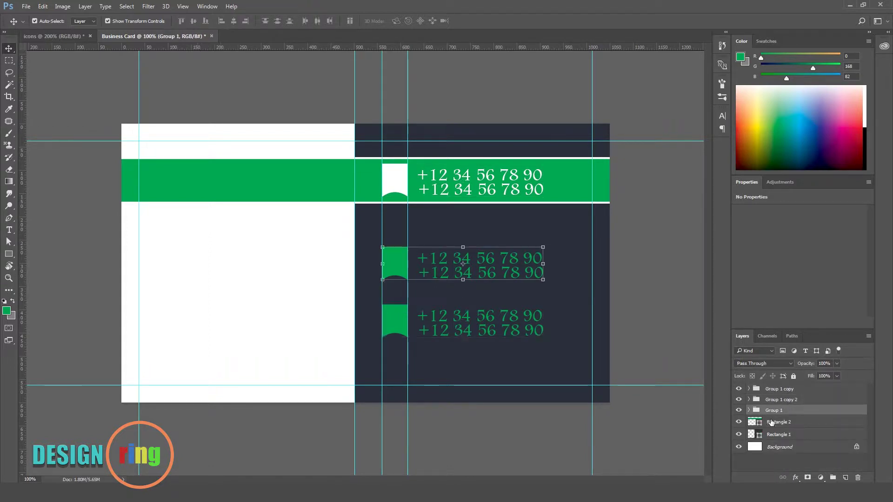
pyautogui.click(771, 401)
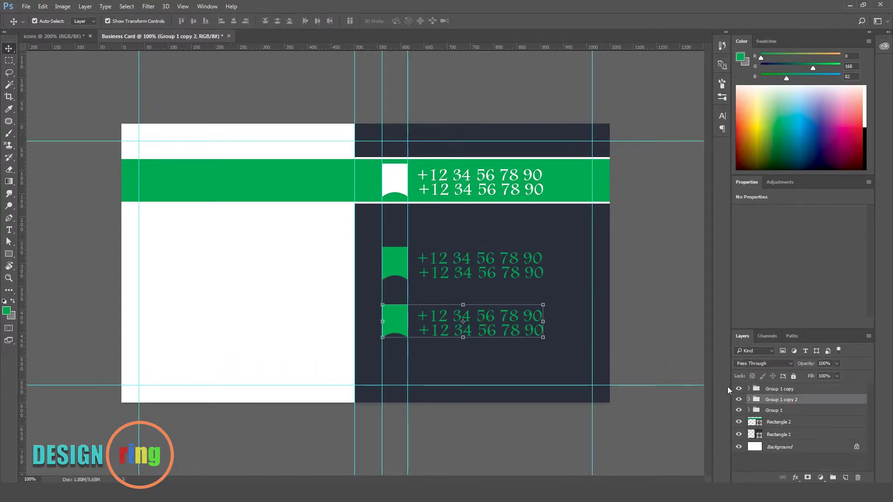
pyautogui.moveTo(393, 319); pyautogui.dragTo(394, 331)
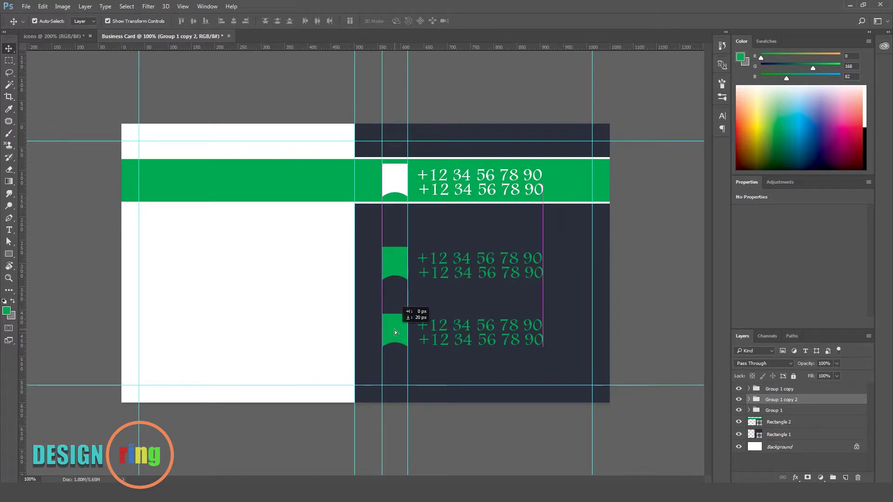
pyautogui.click(655, 335)
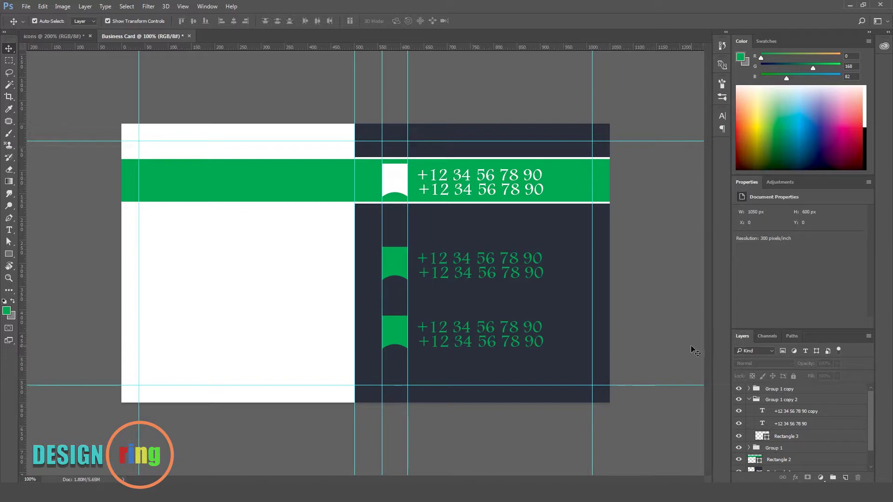
# Bring the phone icon from the icons document onto the top contact tab.
pyautogui.click(58, 36)
pyautogui.click(578, 192)
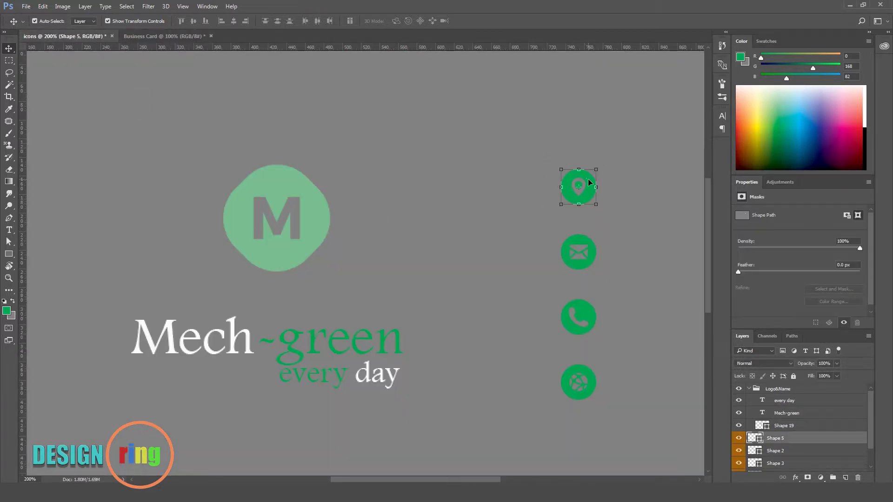
pyautogui.click(587, 311)
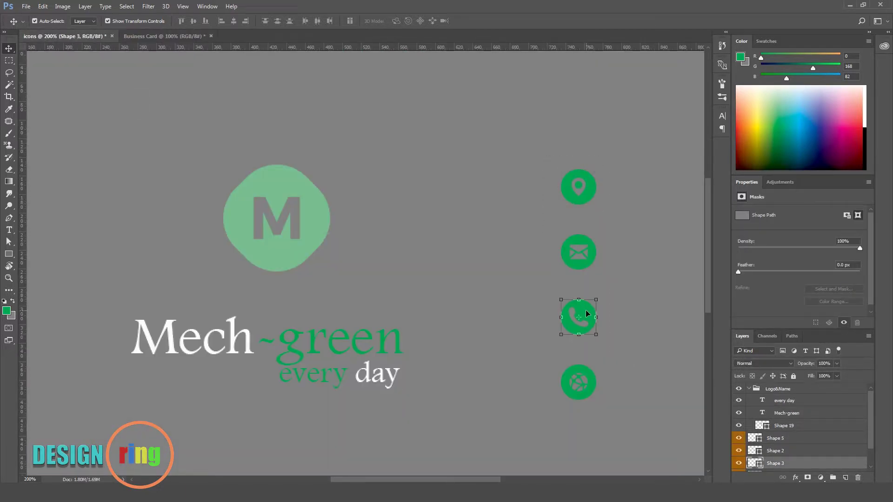
pyautogui.moveTo(587, 315)
pyautogui.mouseDown()
pyautogui.moveTo(387, 171)
pyautogui.moveTo(395, 181)
pyautogui.mouseUp()
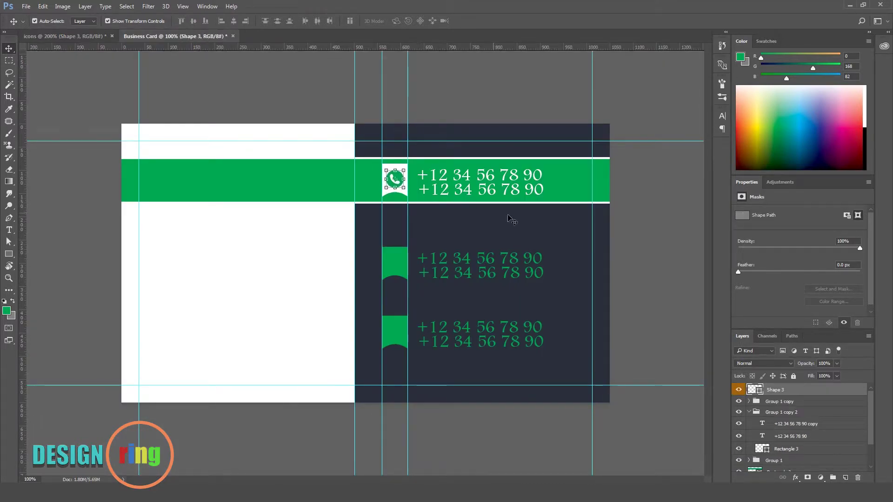
# Add the mail icon to the middle tab, make it white, and centre it.
pyautogui.click(65, 36)
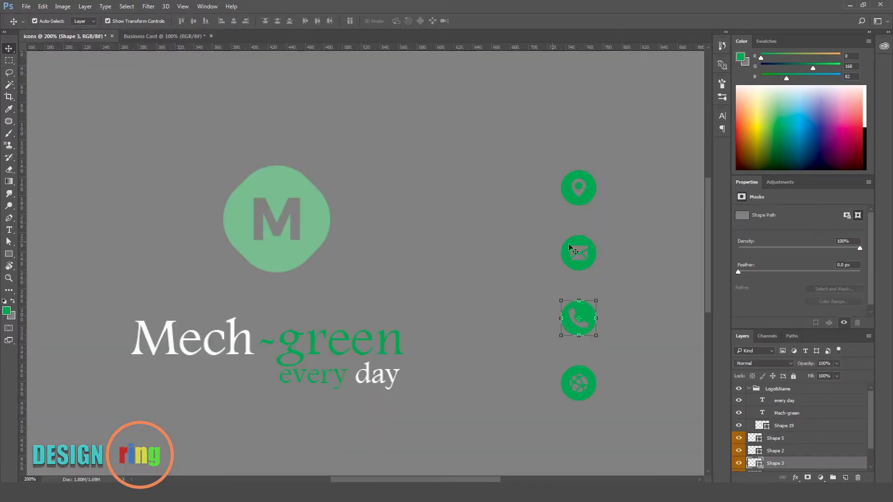
pyautogui.moveTo(577, 253)
pyautogui.mouseDown()
pyautogui.moveTo(184, 37)
pyautogui.moveTo(396, 261)
pyautogui.mouseUp()
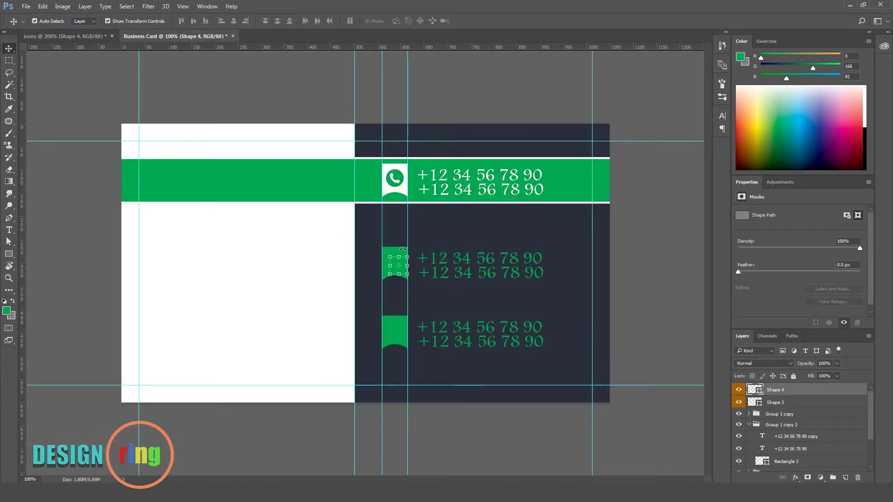
pyautogui.press('u')
pyautogui.click(85, 21)
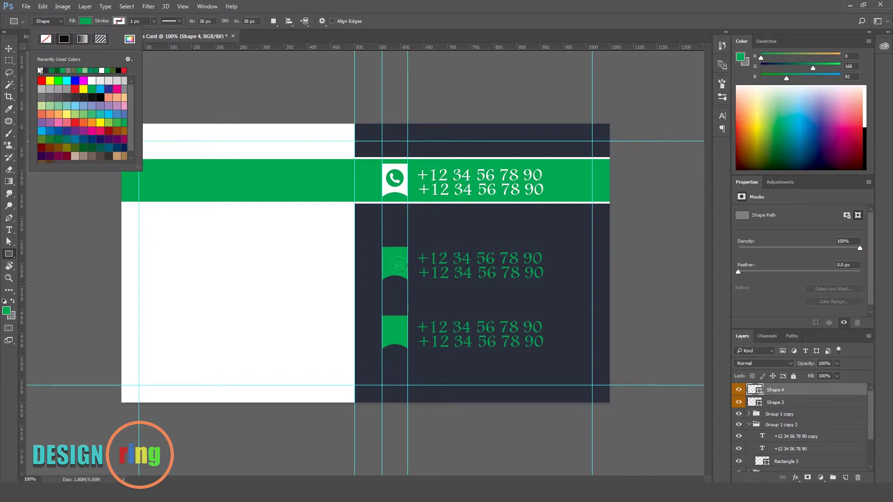
pyautogui.click(43, 68)
pyautogui.press('v')
pyautogui.press('Left')
pyautogui.press('Left')
pyautogui.press('Left')
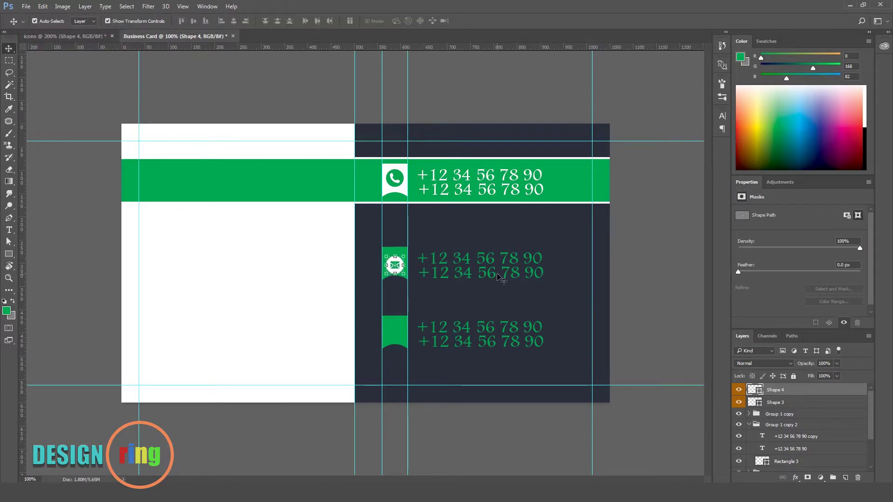
pyautogui.press('Up')
pyautogui.press('Up')
pyautogui.press('Up')
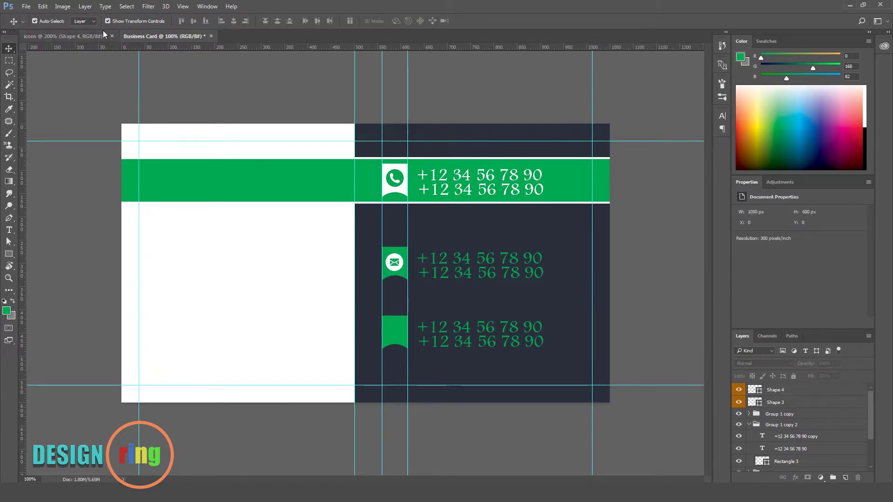
# Add the location icon to the bottom tab, make it white, and nudge it up.
pyautogui.click(65, 36)
pyautogui.scroll(-3, 566, 346)
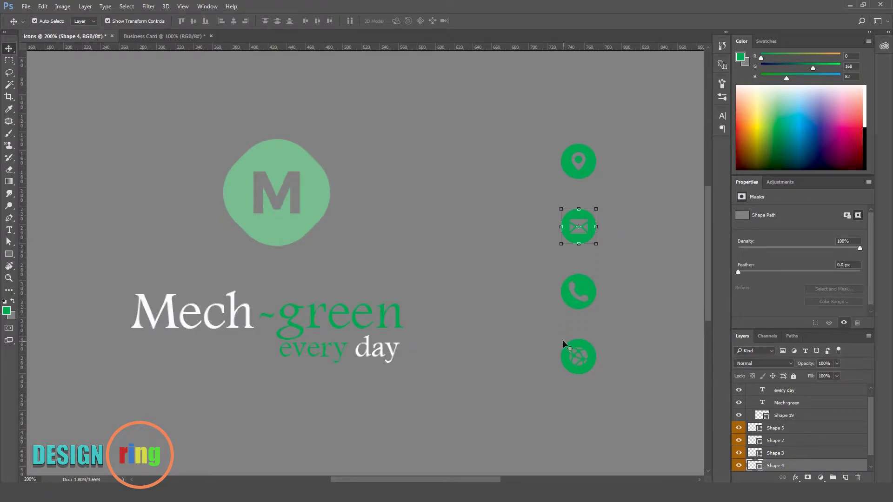
pyautogui.click(578, 147)
pyautogui.moveTo(580, 147)
pyautogui.mouseDown()
pyautogui.moveTo(388, 329)
pyautogui.moveTo(398, 336)
pyautogui.mouseUp()
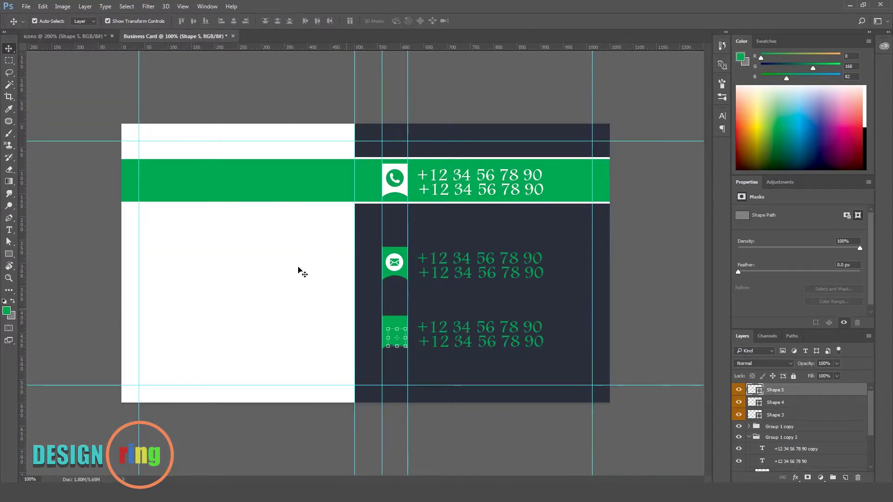
pyautogui.click(9, 253)
pyautogui.click(85, 21)
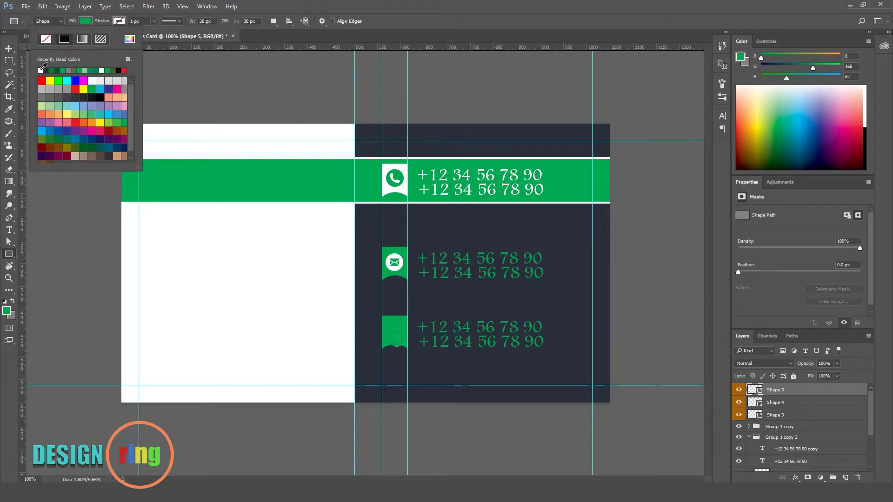
pyautogui.doubleClick(53, 68)
pyautogui.press('v')
pyautogui.press('Up')
pyautogui.press('Up')
pyautogui.press('Up')
pyautogui.press('Up')
pyautogui.press('Up')
pyautogui.press('Up')
pyautogui.press('Up')
pyautogui.press('Up')
pyautogui.press('Up')
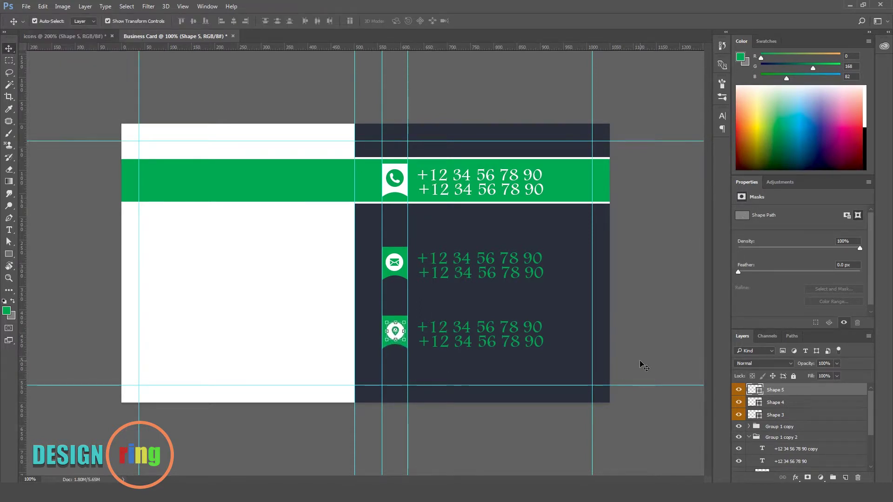
pyautogui.press('Up')
pyautogui.press('Up')
pyautogui.press('Up')
pyautogui.click(474, 331)
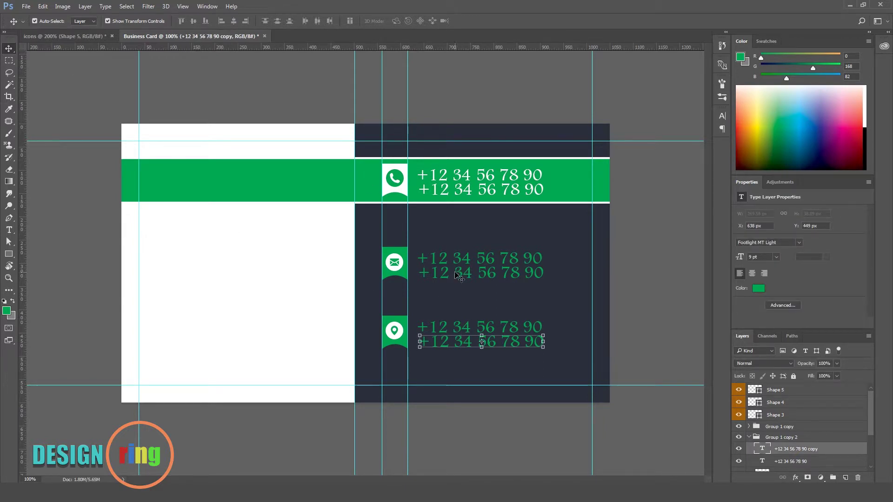
# Replace the first line beside the envelope icon with 'your location here'.
pyautogui.press('t')
pyautogui.moveTo(429, 274); pyautogui.dragTo(544, 262)
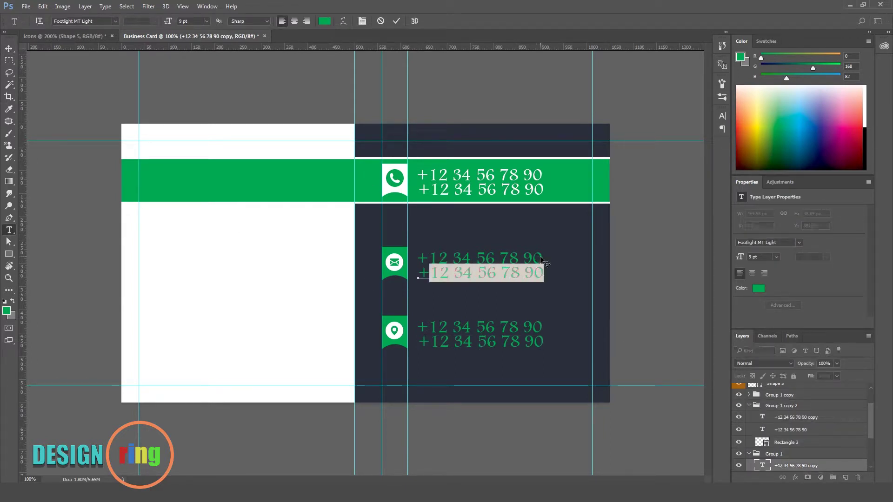
pyautogui.click(396, 21)
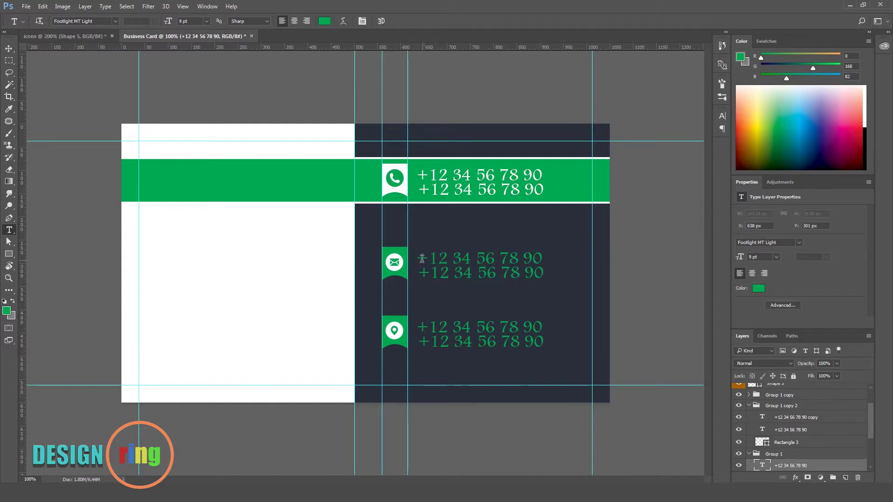
pyautogui.moveTo(421, 259); pyautogui.dragTo(545, 257)
pyautogui.write('your locatio')
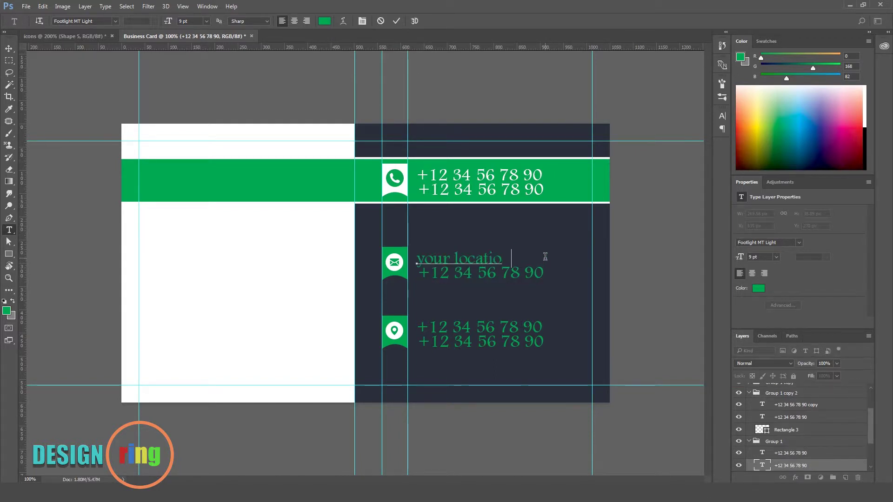
pyautogui.write('n here')
pyautogui.click(396, 21)
# Colour the 'your location here' text white and commit a Free Transform on it.
pyautogui.click(758, 288)
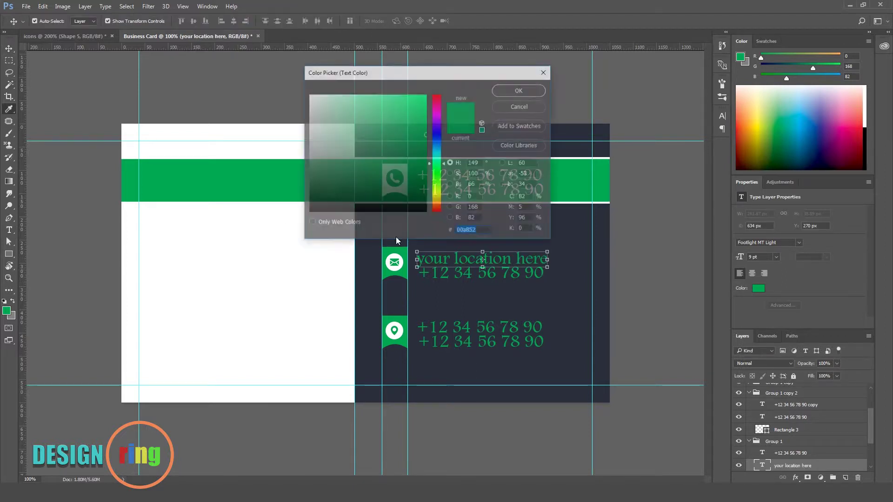
pyautogui.click(309, 94)
pyautogui.click(511, 91)
pyautogui.hotkey('ctrl', 't')
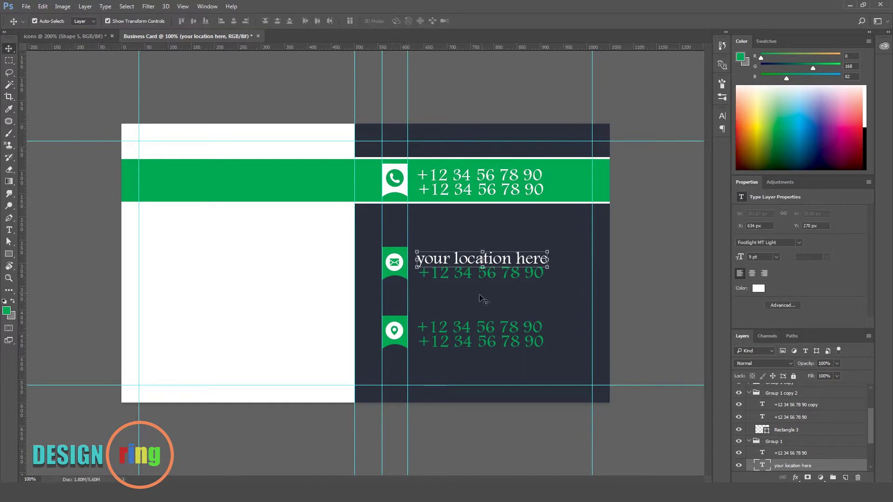
pyautogui.press('Return')
pyautogui.click(791, 453)
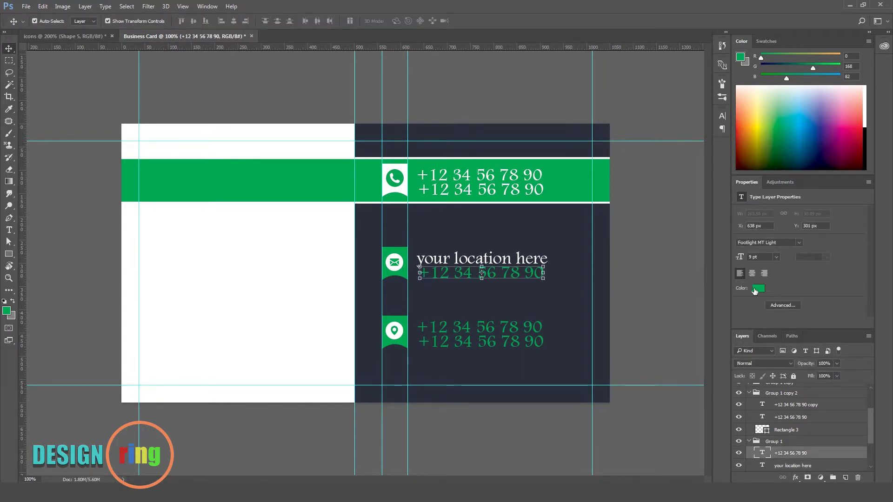
# Make the phone lines white, including both lines by the location icon.
pyautogui.click(758, 289)
pyautogui.click(520, 90)
pyautogui.click(495, 331)
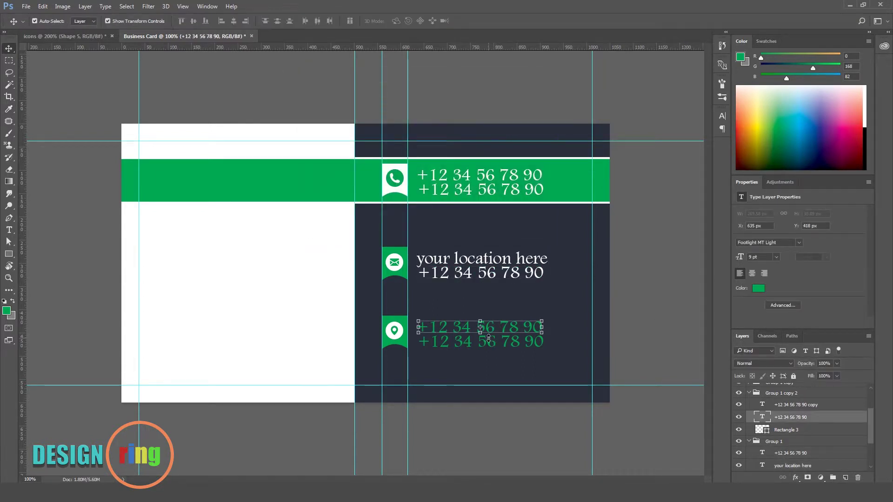
pyautogui.keyDown('shift'); pyautogui.click(490, 342); pyautogui.keyUp('shift')
pyautogui.click(722, 116)
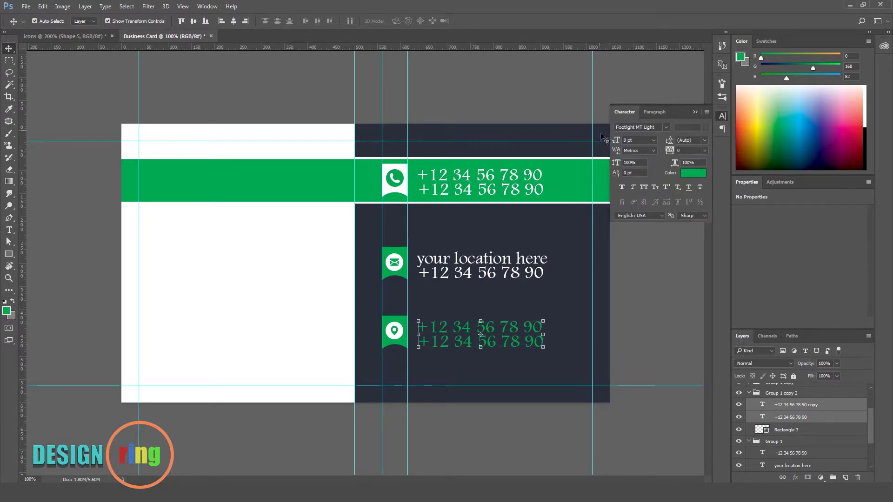
pyautogui.click(693, 172)
pyautogui.click(520, 90)
pyautogui.click(647, 310)
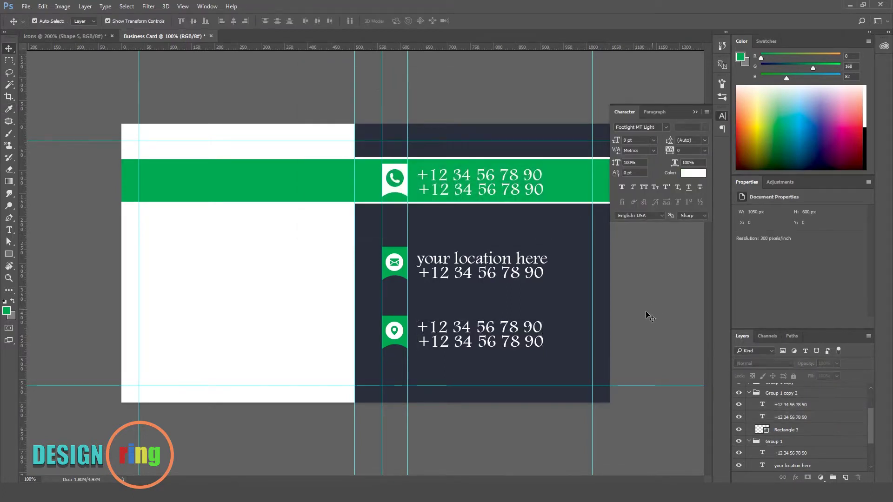
# Retype the envelope block's second line as 'address- 2045'.
pyautogui.click(462, 275)
pyautogui.press('t')
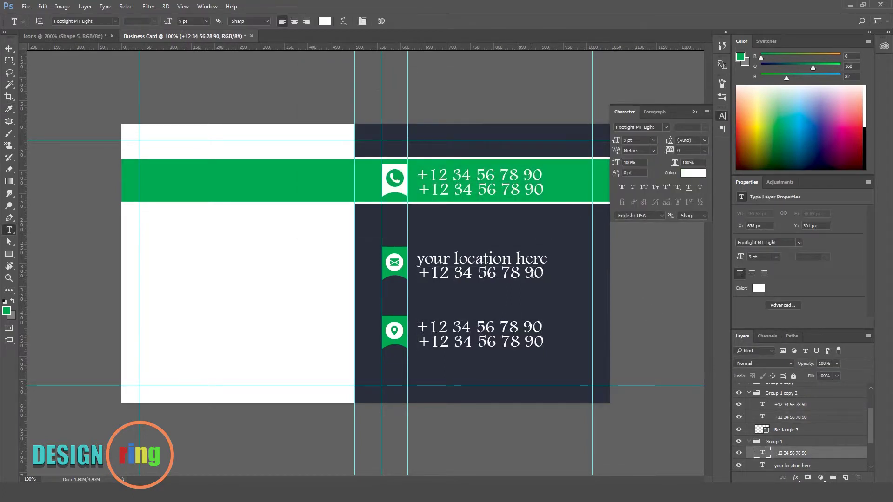
pyautogui.tripleClick(530, 278)
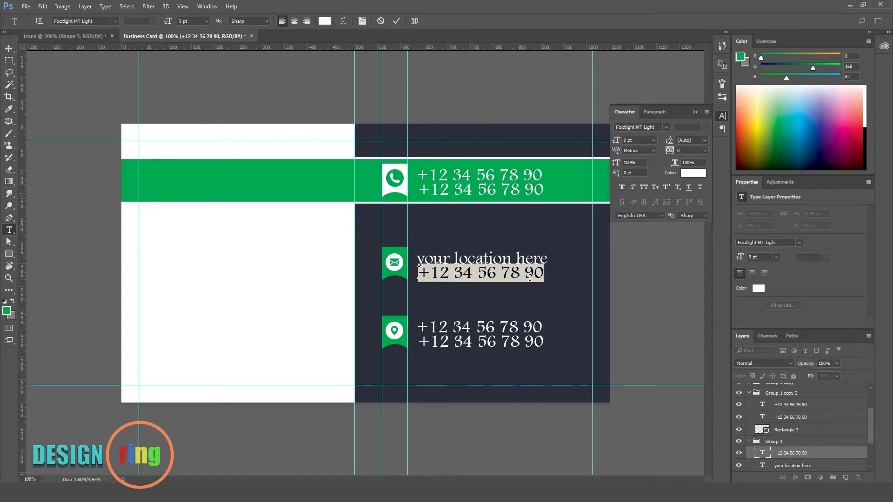
pyautogui.write('address')
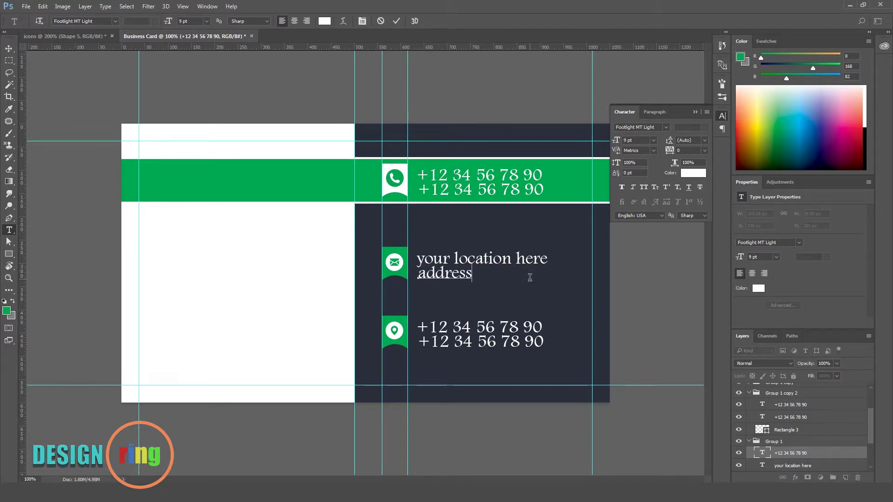
pyautogui.write('45')
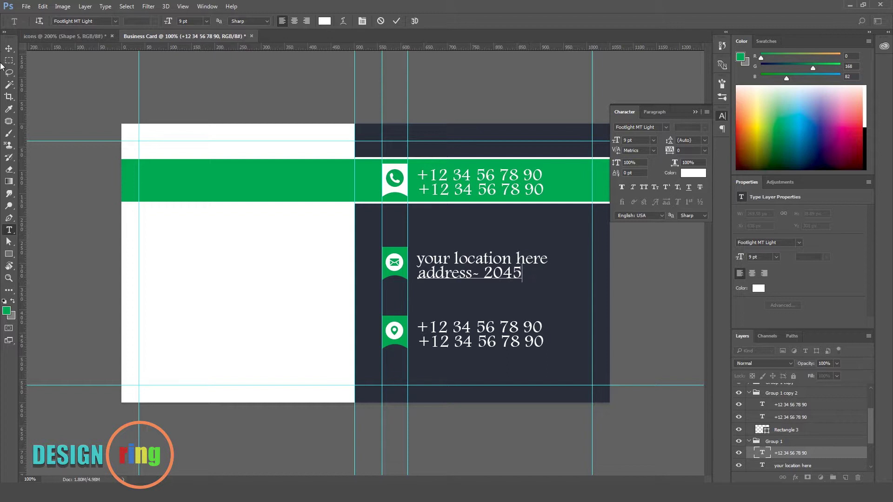
pyautogui.click(8, 48)
pyautogui.press('t')
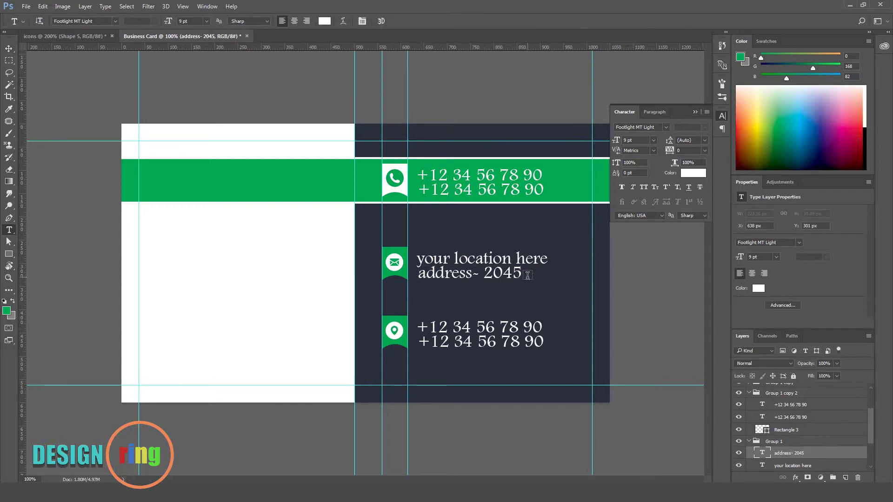
pyautogui.moveTo(522, 274); pyautogui.dragTo(412, 252)
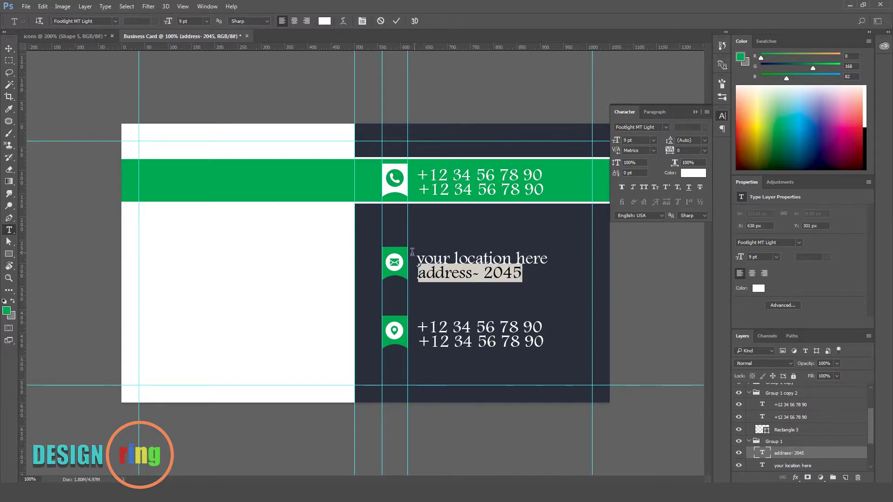
pyautogui.click(8, 48)
# Trial-move and delete the contact lines, then undo to restore them.
pyautogui.click(654, 365)
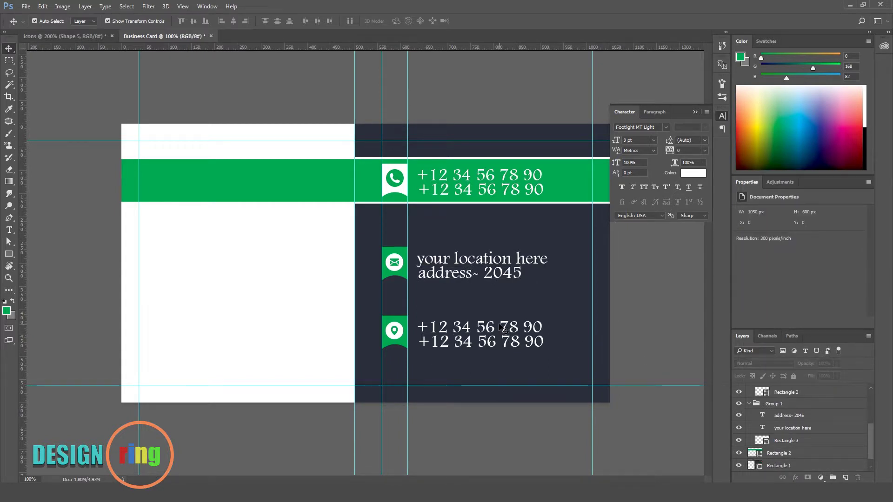
pyautogui.moveTo(504, 329); pyautogui.dragTo(502, 343)
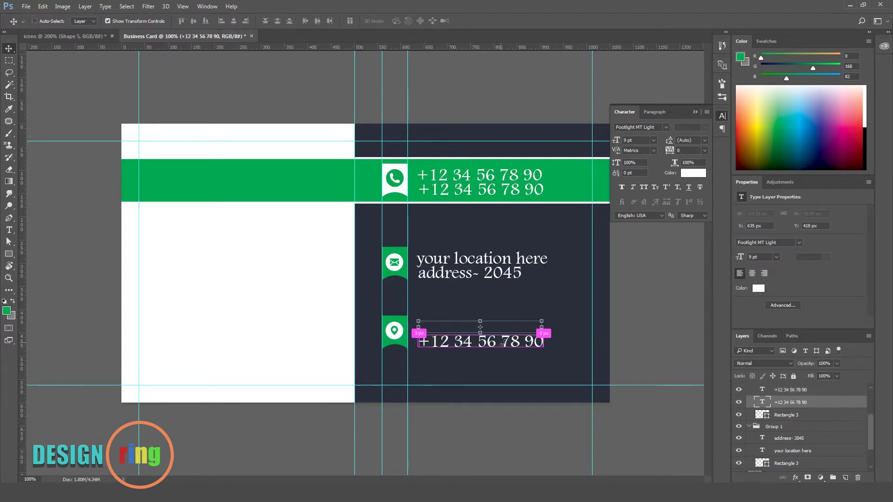
pyautogui.hotkey('ctrl', 'z')
pyautogui.click(646, 351)
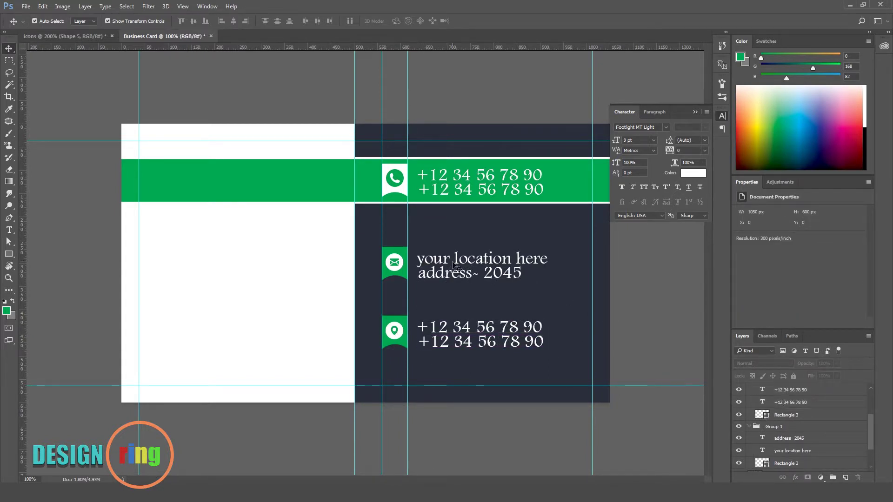
pyautogui.click(455, 265)
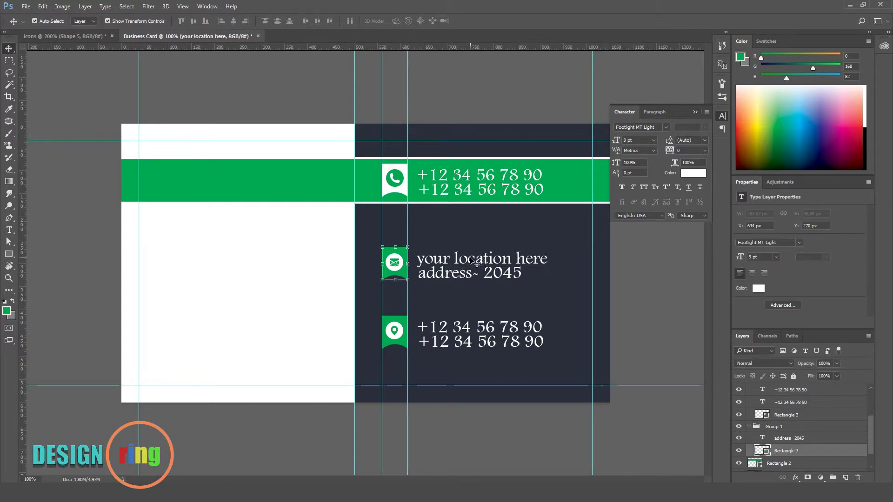
pyautogui.press('Delete')
pyautogui.click(474, 274)
pyautogui.press('Delete')
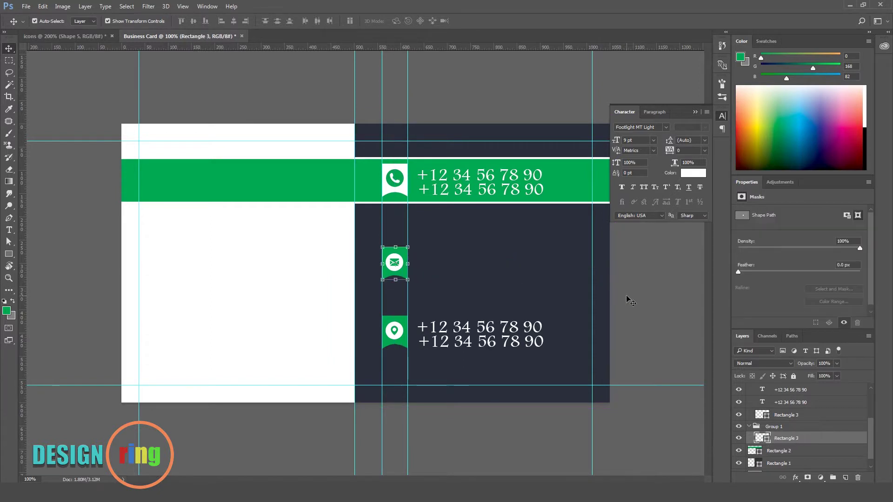
pyautogui.hotkey('ctrl', 'alt', 'z')
pyautogui.hotkey('ctrl', 'alt', 'z')
# Replace 'your location here' with a sample e-mail address.
pyautogui.click(611, 294)
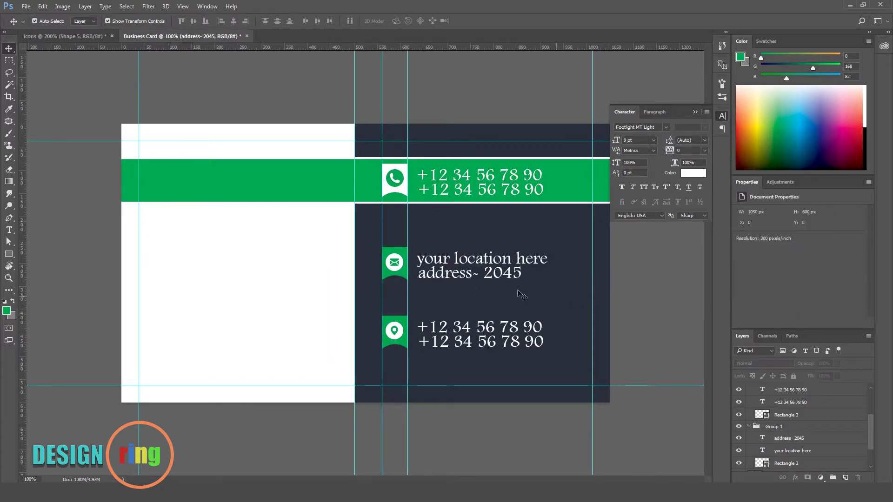
pyautogui.press('t')
pyautogui.moveTo(416, 260); pyautogui.dragTo(577, 264)
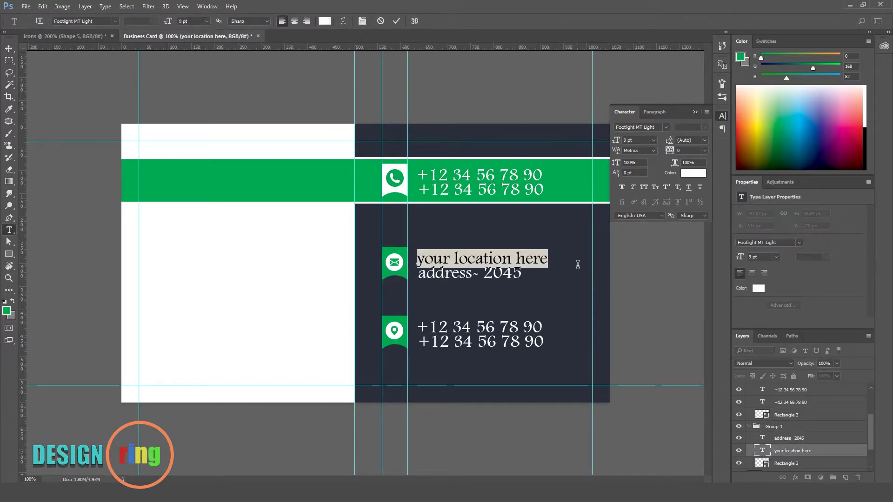
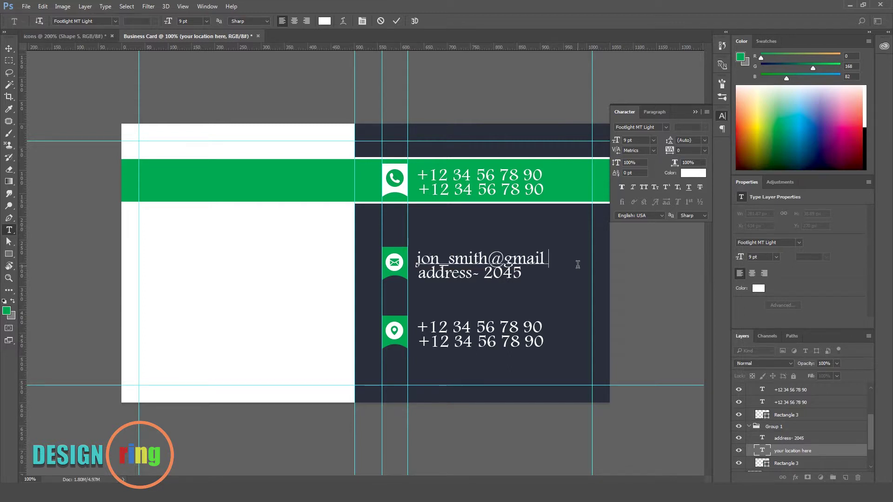
pyautogui.click(8, 47)
# Delete the 'address- 2045' line and centre the e-mail beside the envelope icon.
pyautogui.click(476, 275)
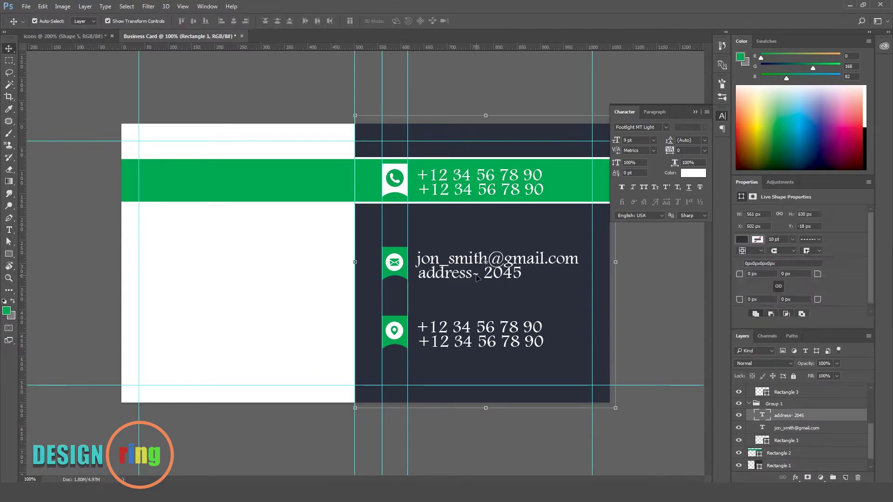
pyautogui.press('Delete')
pyautogui.moveTo(477, 266); pyautogui.dragTo(478, 272)
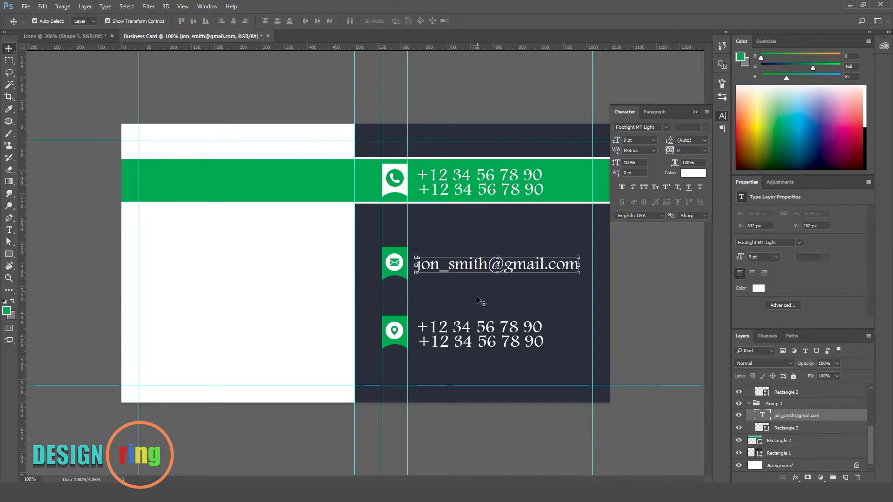
pyautogui.click(479, 331)
pyautogui.doubleClick(480, 331)
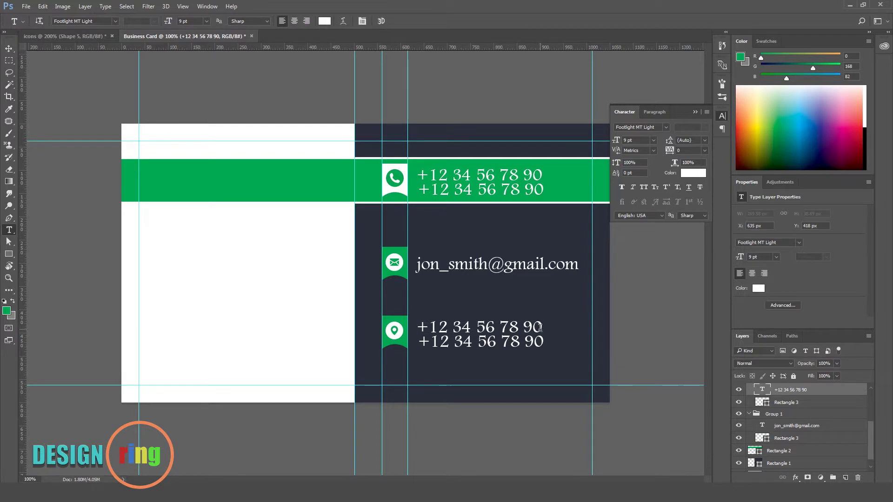
# Retype the location-icon lines as 'your location' and 'address-1000', aligned together.
pyautogui.moveTo(541, 328); pyautogui.dragTo(416, 320)
pyautogui.write('your ')
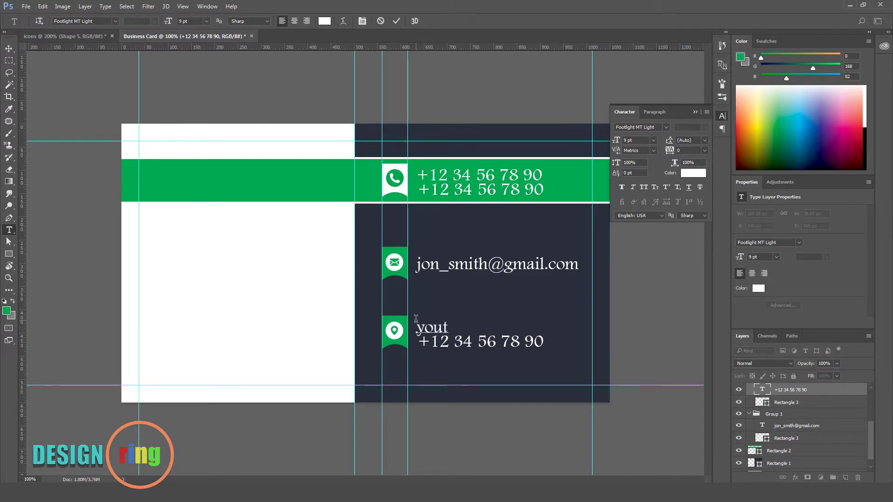
pyautogui.write('location')
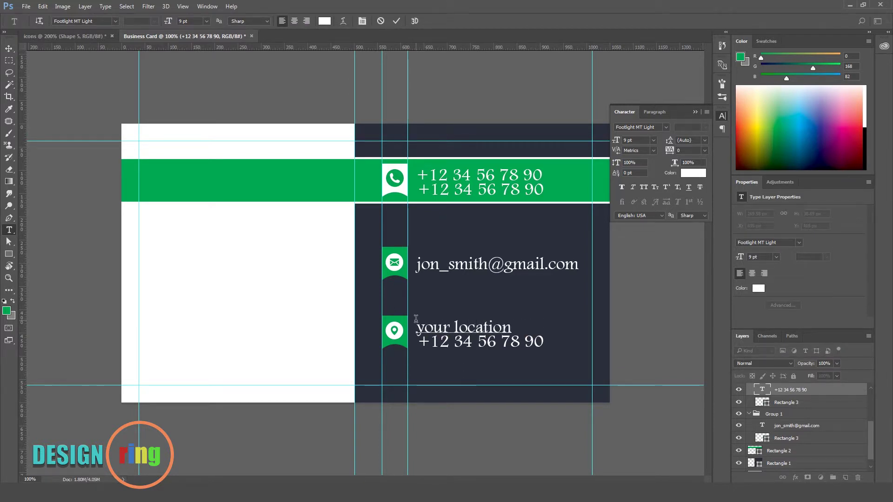
pyautogui.click(8, 48)
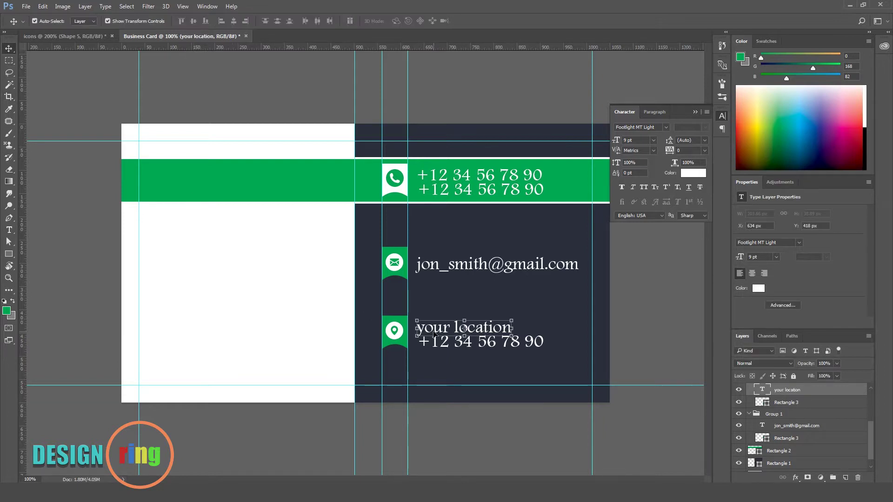
pyautogui.press('r')
pyautogui.press('t')
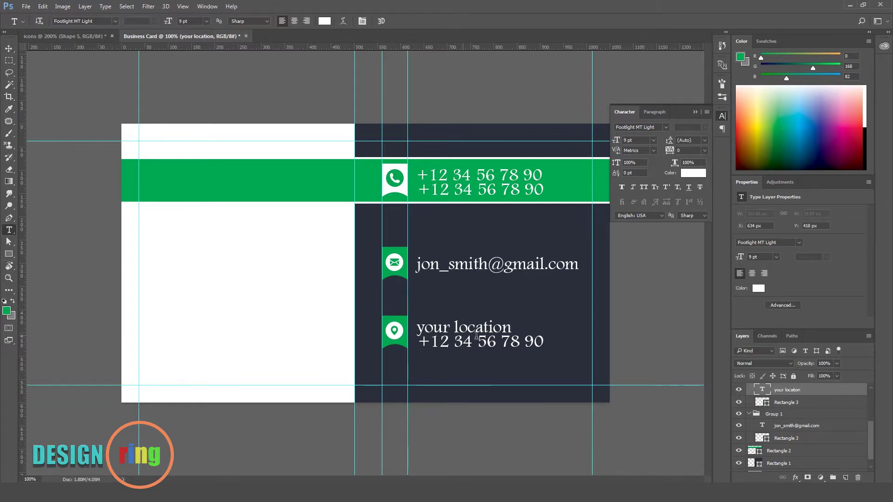
pyautogui.moveTo(543, 343); pyautogui.dragTo(418, 343)
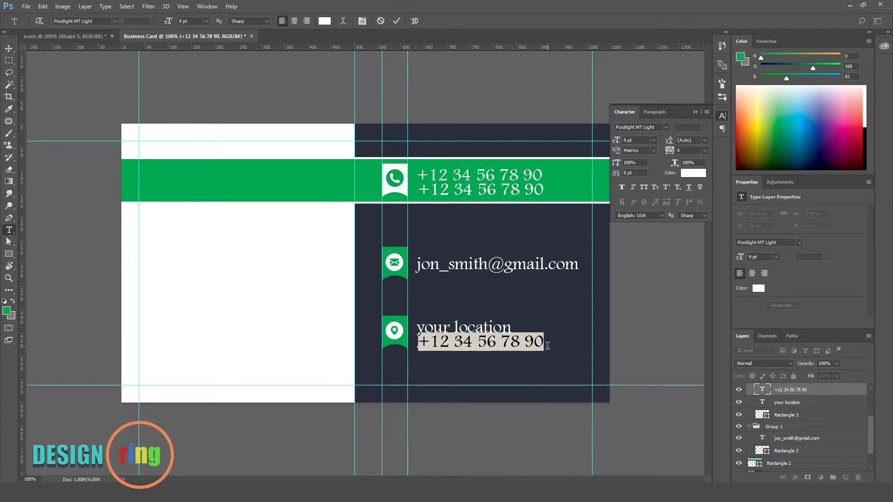
pyautogui.write('add')
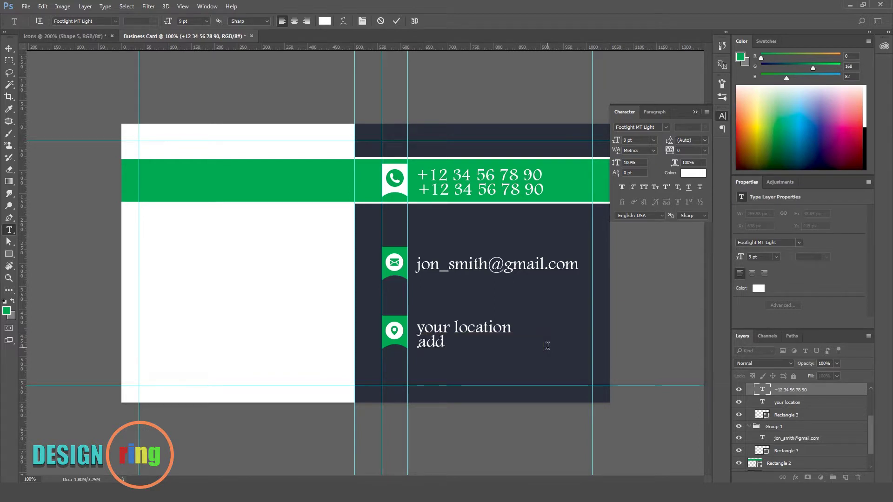
pyautogui.write('ress-1000')
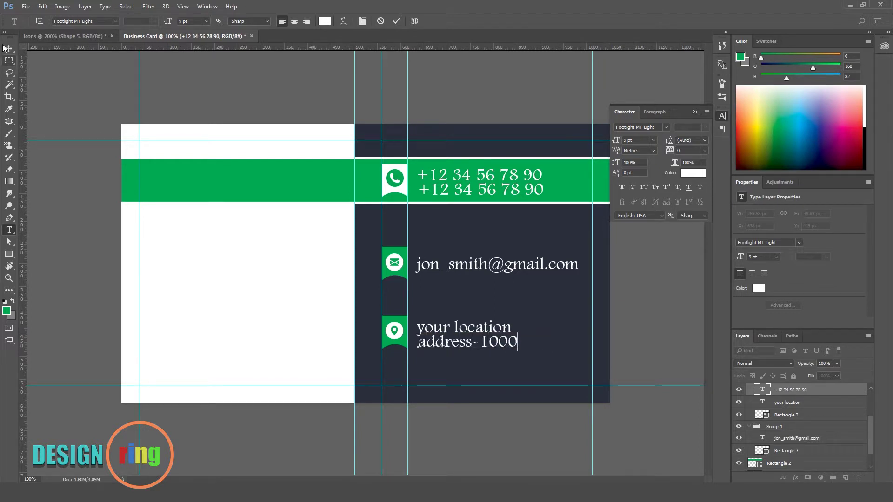
pyautogui.click(8, 48)
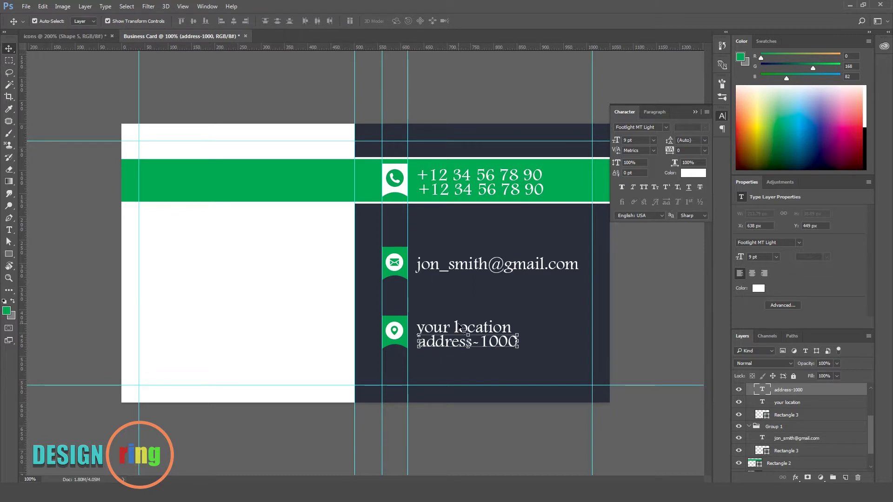
pyautogui.moveTo(464, 328); pyautogui.dragTo(467, 328)
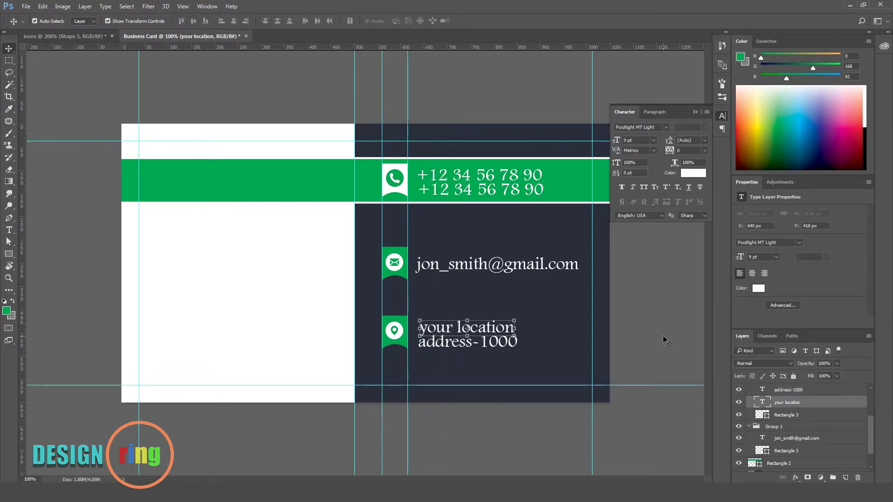
pyautogui.hotkey('alt', ']')
# Move the e-mail line up slightly and duplicate it just below.
pyautogui.moveTo(452, 283); pyautogui.dragTo(451, 275)
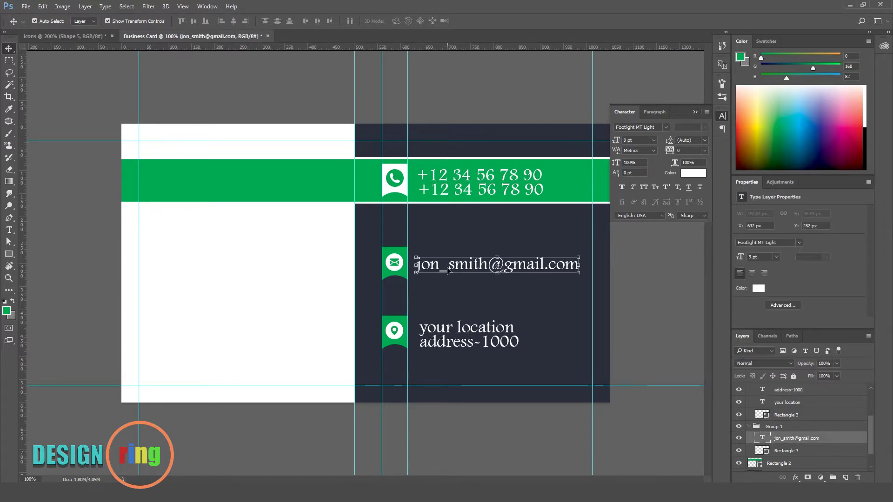
pyautogui.scroll(-2, 784, 421)
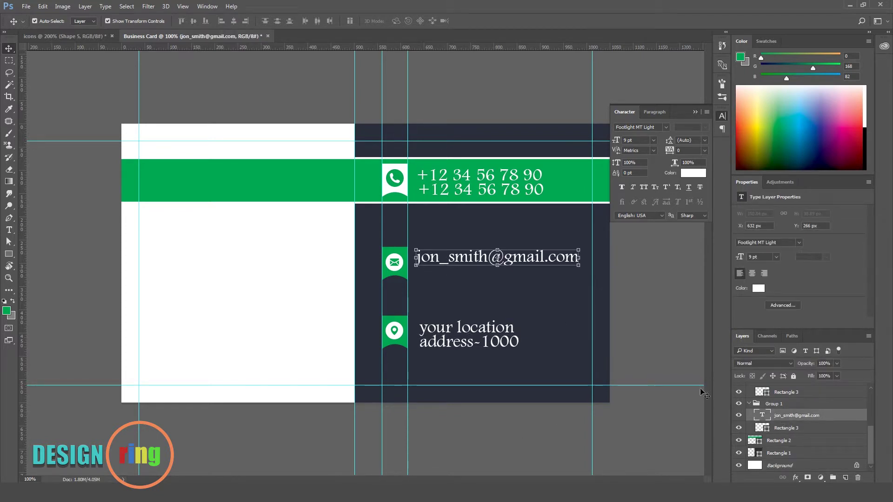
pyautogui.moveTo(480, 260); pyautogui.dragTo(498, 274)
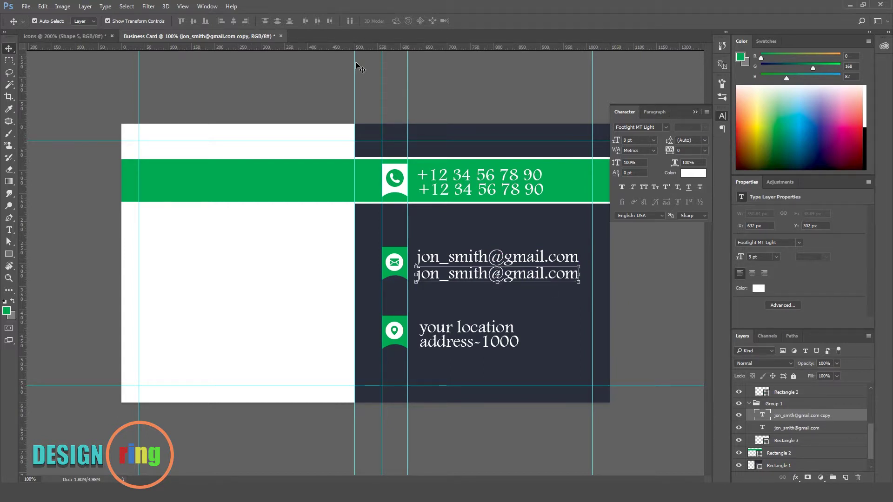
pyautogui.click(503, 257)
pyautogui.hotkey('ctrl', 't')
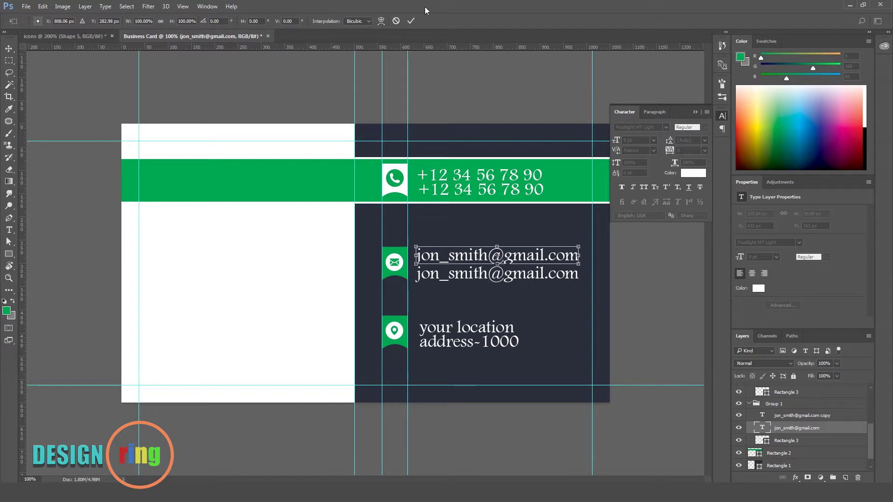
pyautogui.click(408, 21)
# Retype the copy as 'graphicsdesign.com' and close the Character panel.
pyautogui.press('t')
pyautogui.moveTo(415, 273); pyautogui.dragTo(546, 273)
pyautogui.write('graphic')
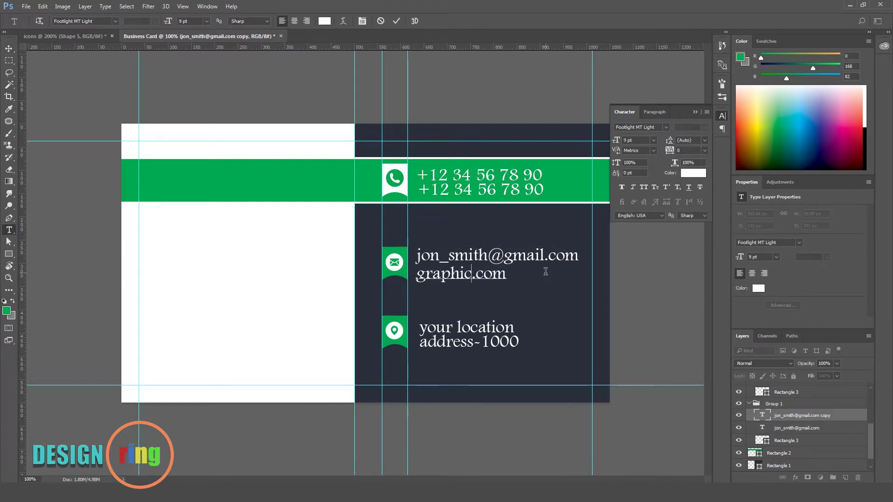
pyautogui.write('sdesign')
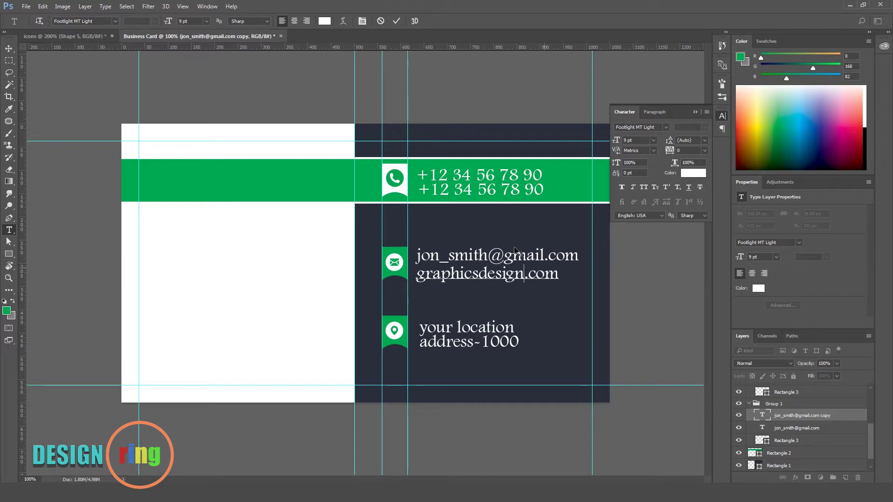
pyautogui.click(8, 48)
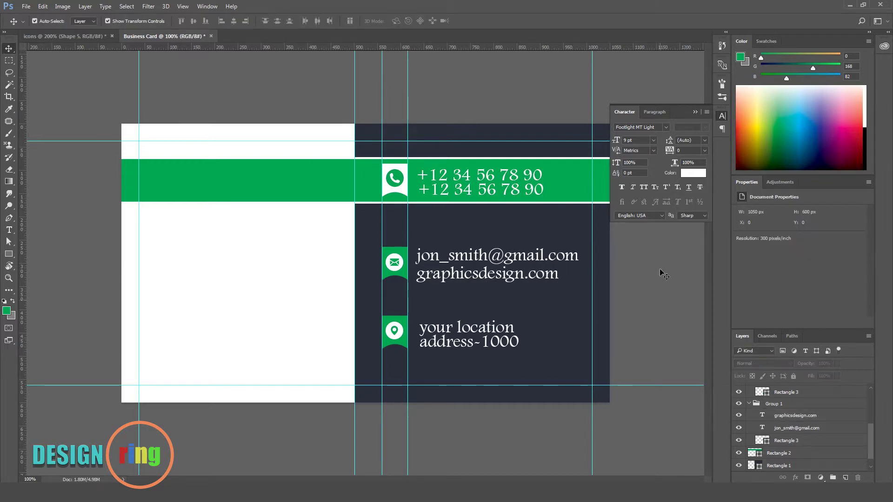
pyautogui.click(696, 112)
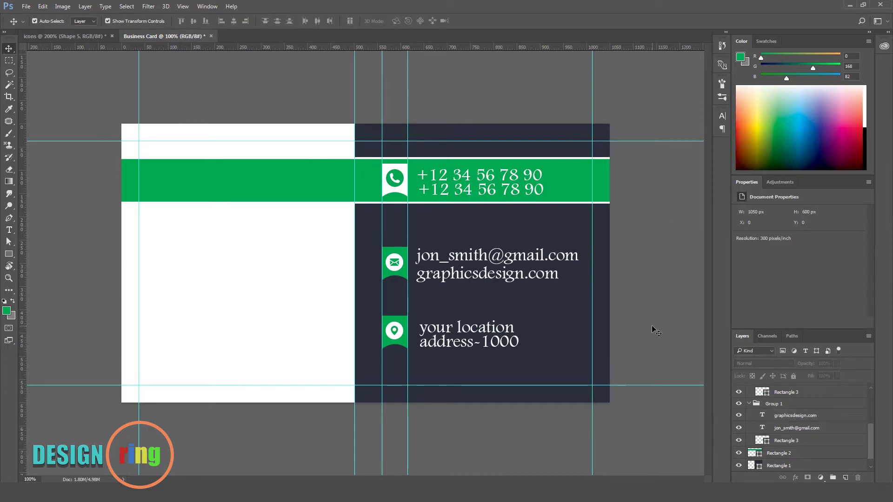
# Add the cardholder's name in the green band and scale it larger.
pyautogui.press('t')
pyautogui.click(146, 177)
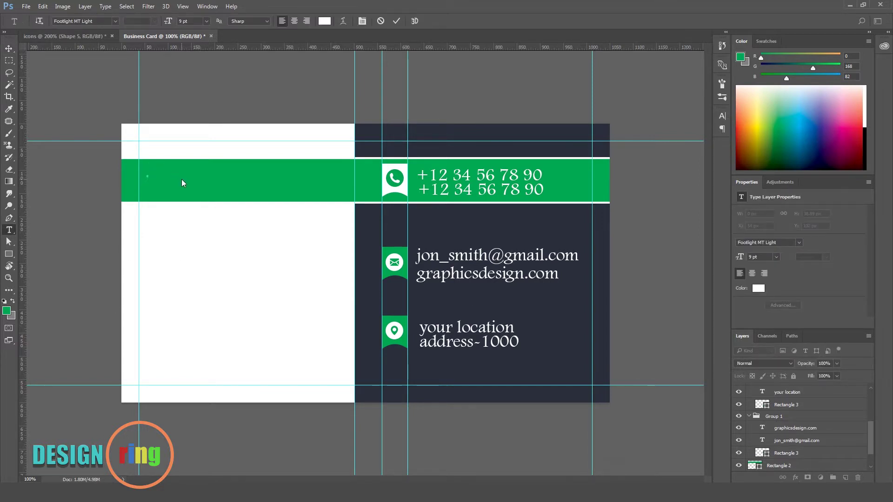
pyautogui.write('JON SMI')
pyautogui.write('TH')
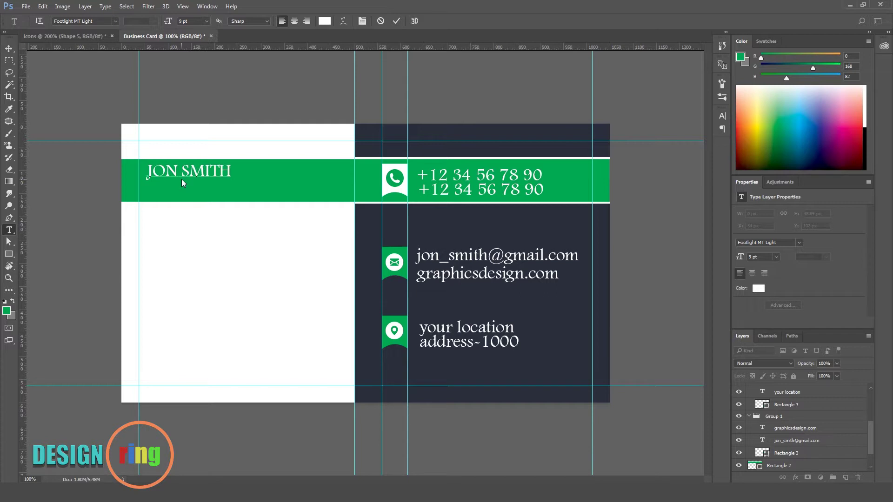
pyautogui.click(9, 48)
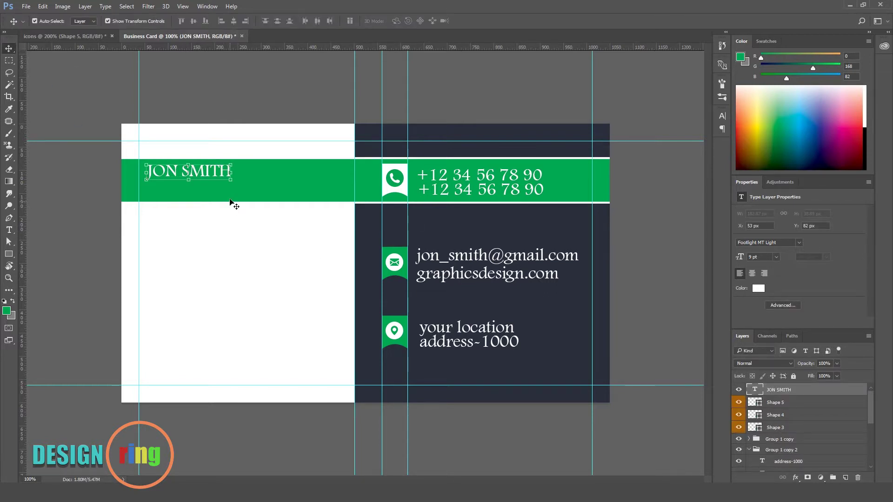
pyautogui.moveTo(231, 178)
pyautogui.mouseDown()
pyautogui.moveTo(267, 188)
pyautogui.moveTo(273, 174)
pyautogui.mouseUp()
pyautogui.click(409, 21)
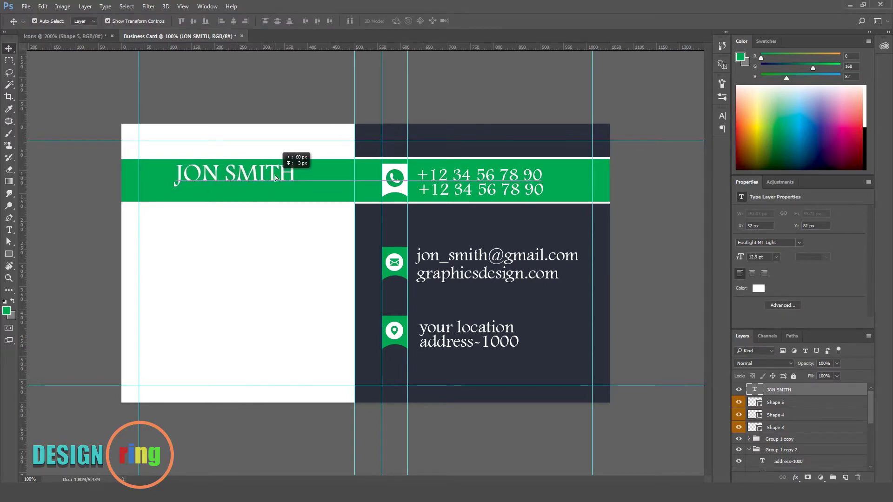
# Add a 'graphics designer' title beneath the name and align both lines.
pyautogui.press('t')
pyautogui.click(239, 193)
pyautogui.write('gra')
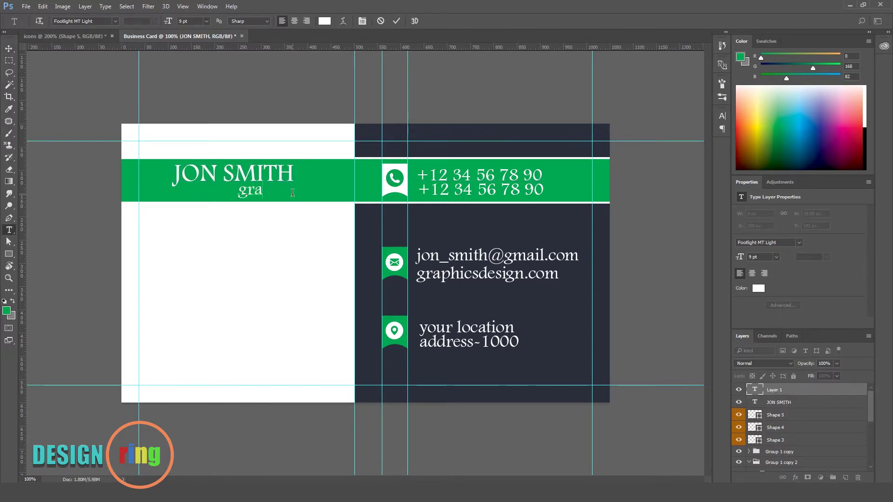
pyautogui.write('phics des')
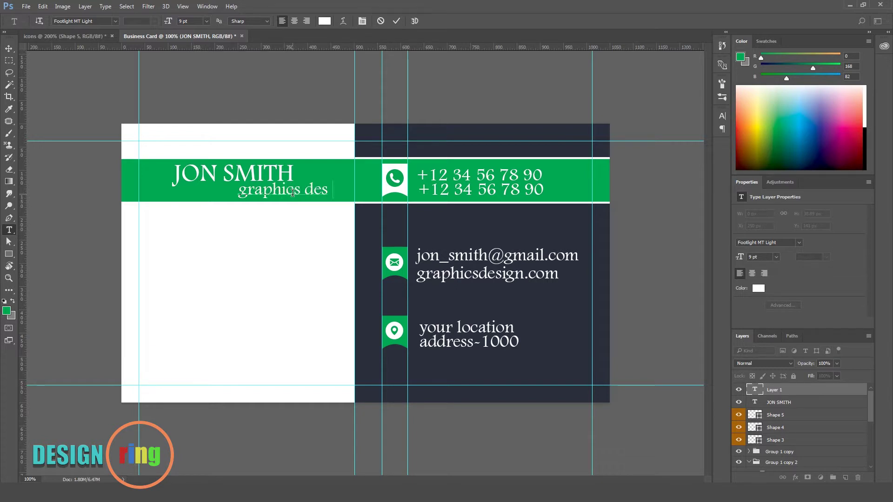
pyautogui.write('igner')
pyautogui.hotkey('ctrl', 'Return')
pyautogui.press('v')
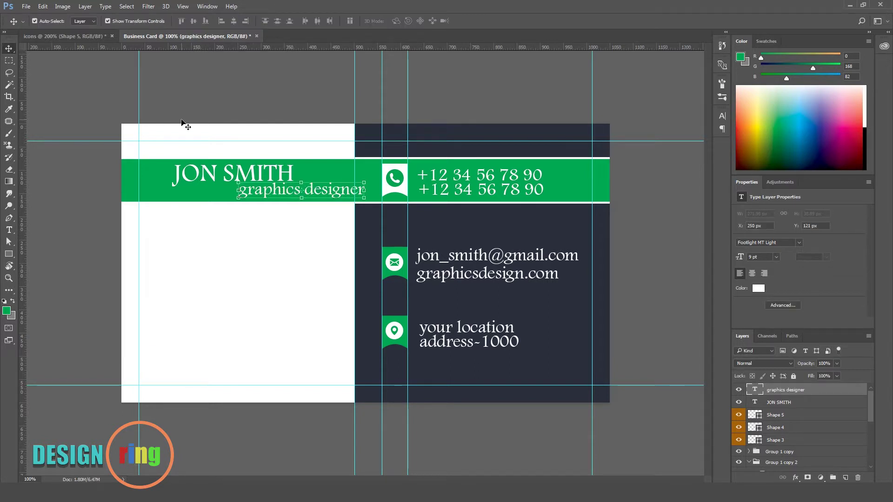
pyautogui.moveTo(261, 191)
pyautogui.mouseDown()
pyautogui.moveTo(216, 191)
pyautogui.moveTo(209, 173)
pyautogui.mouseUp()
pyautogui.click(176, 270)
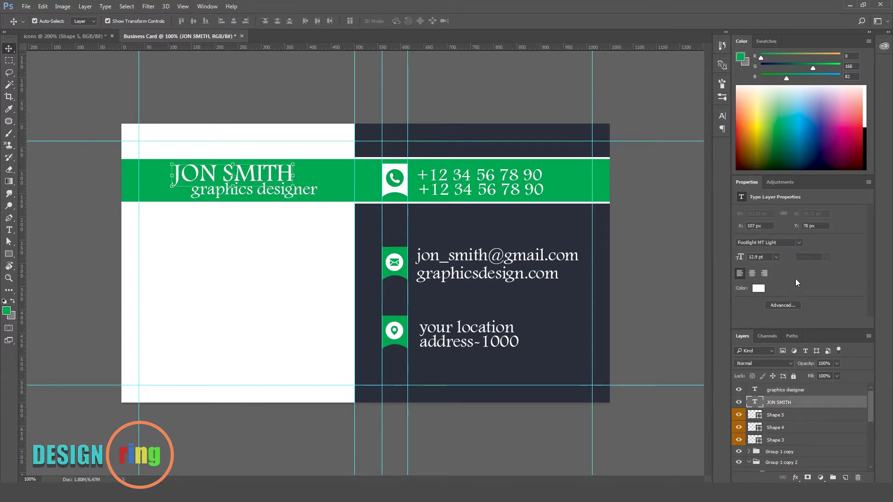
pyautogui.click(660, 298)
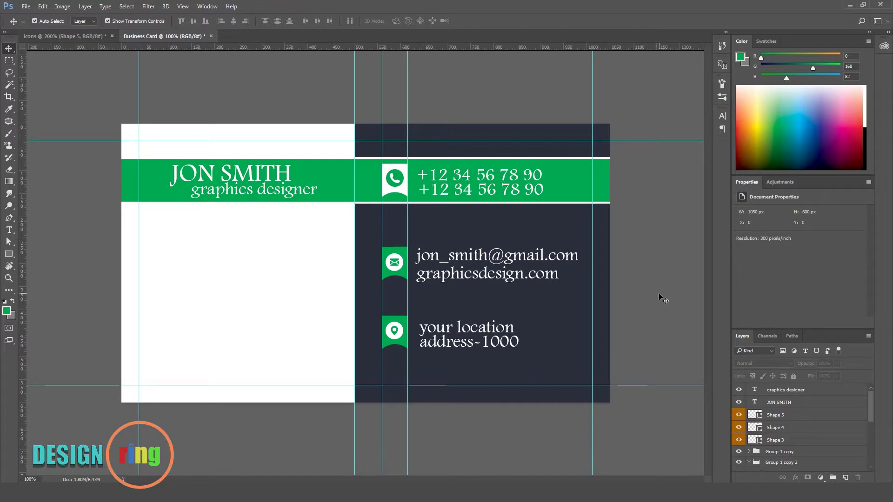
# Duplicate the icons file's Logo&Name group into Business Card and position it.
pyautogui.click(40, 36)
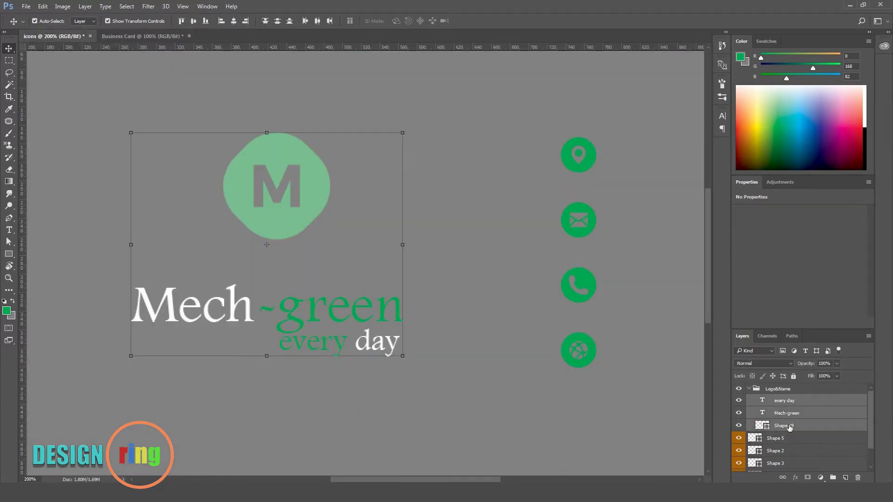
pyautogui.rightClick(784, 393)
pyautogui.click(793, 109)
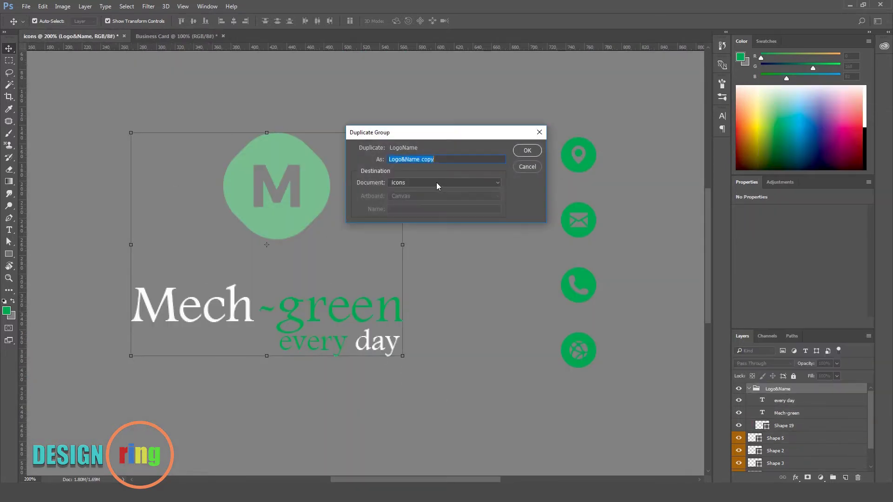
pyautogui.click(428, 182)
pyautogui.click(423, 198)
pyautogui.click(527, 150)
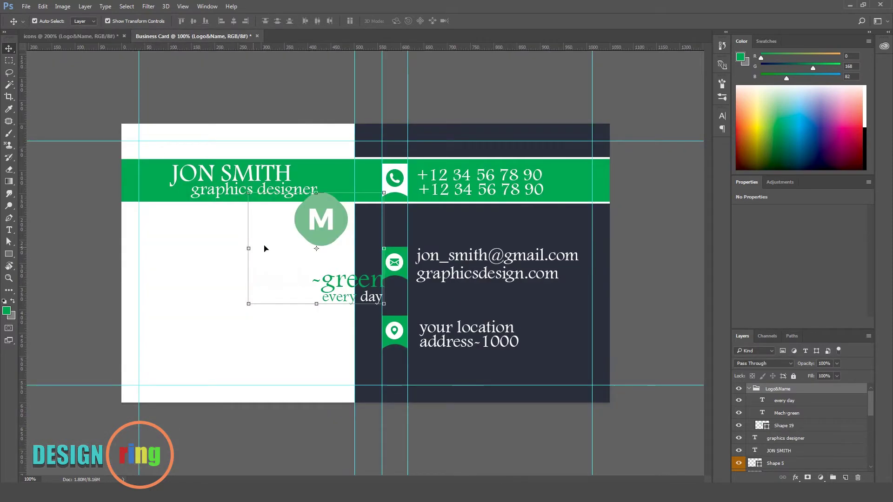
pyautogui.click(177, 36)
pyautogui.moveTo(273, 248)
pyautogui.mouseDown()
pyautogui.moveTo(289, 255)
pyautogui.moveTo(317, 242)
pyautogui.mouseUp()
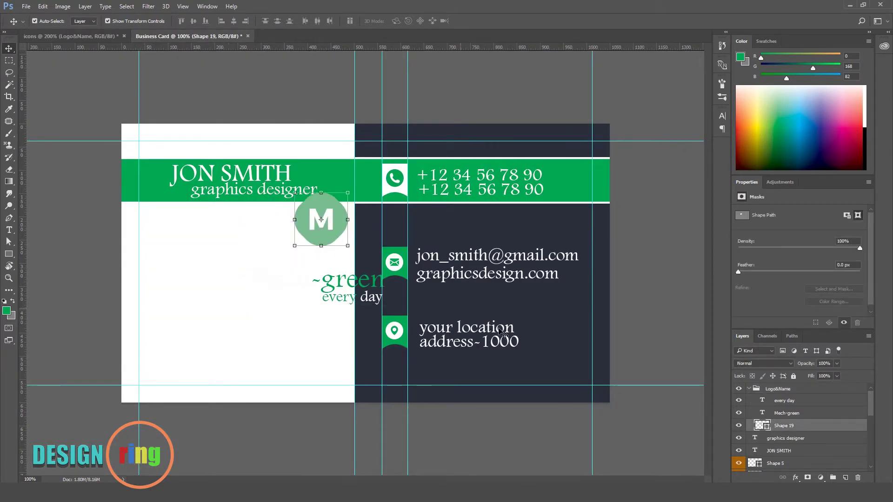
pyautogui.click(773, 393)
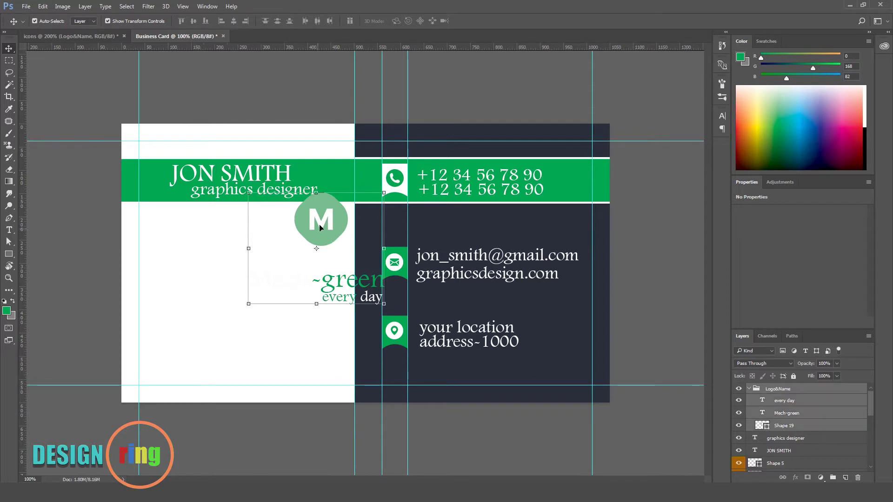
pyautogui.moveTo(320, 227); pyautogui.dragTo(281, 246)
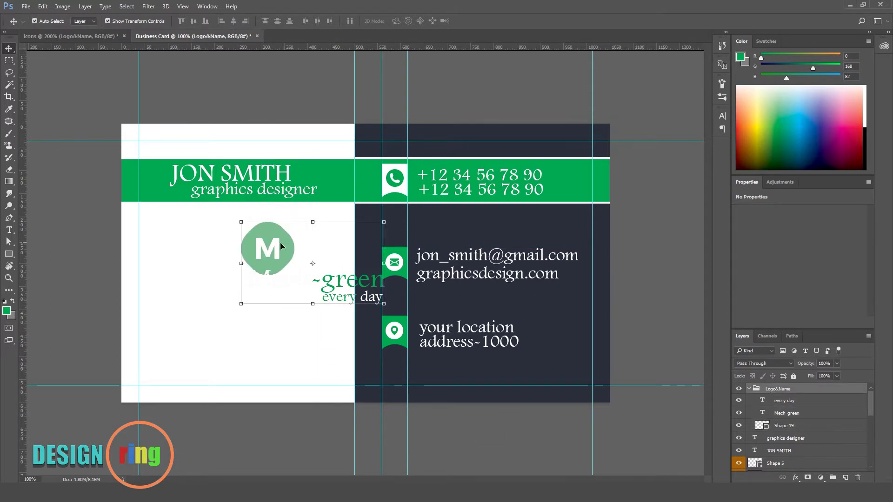
# Undo a stray move and copy the Logo&Name group into Business Card again.
pyautogui.click(271, 255)
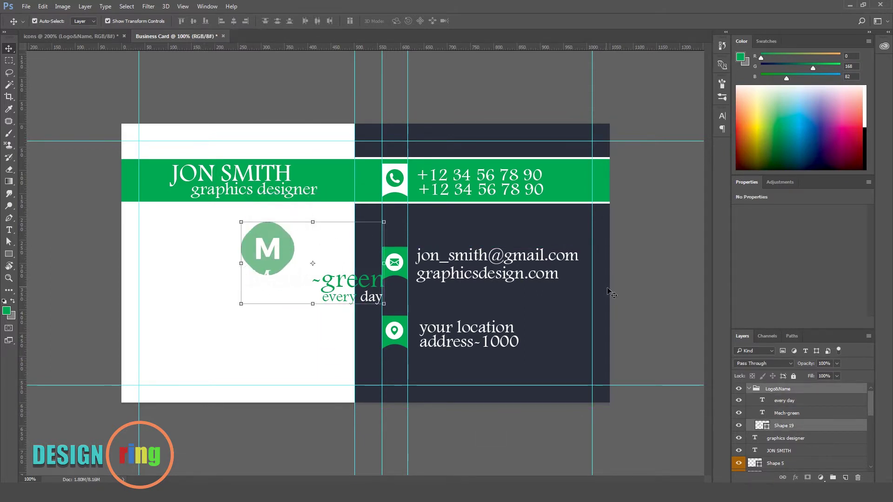
pyautogui.click(209, 246)
pyautogui.click(265, 258)
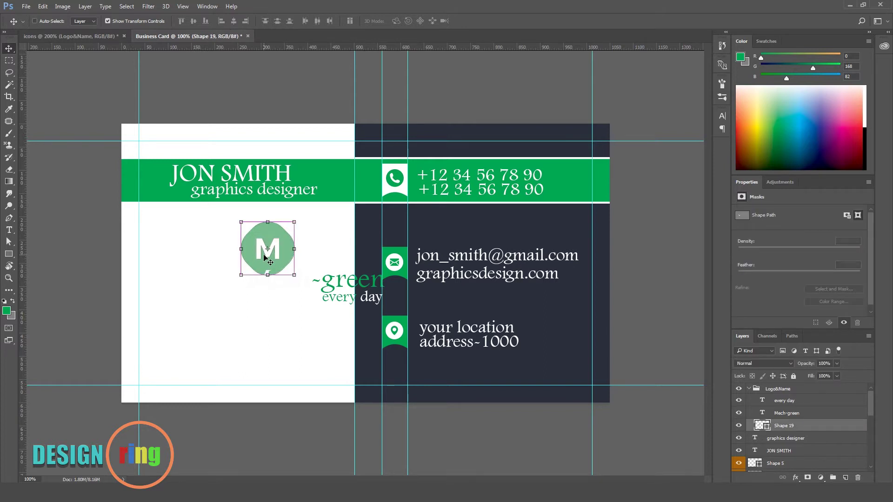
pyautogui.hotkey('ctrl', 'z')
pyautogui.hotkey('ctrl', 'z')
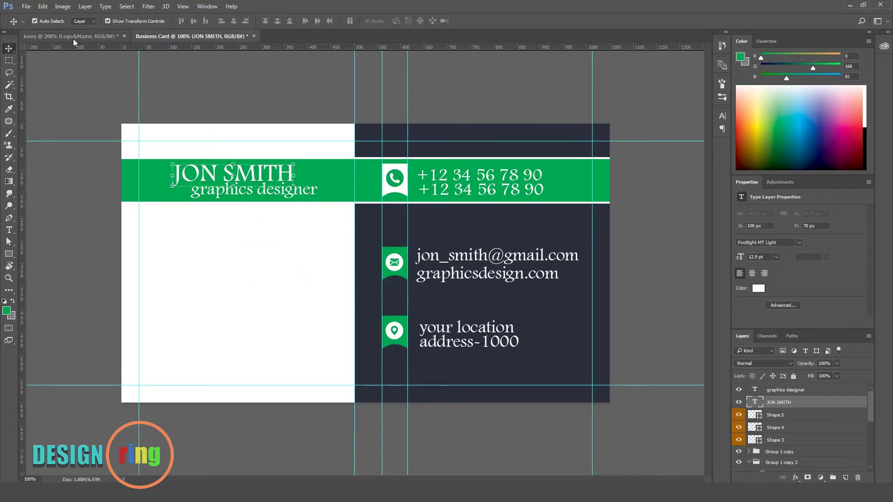
pyautogui.click(70, 36)
pyautogui.rightClick(783, 392)
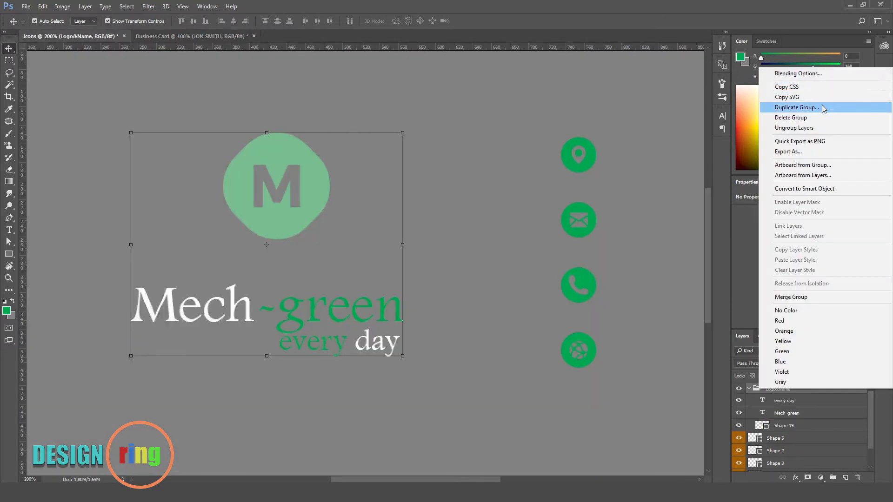
pyautogui.click(791, 103)
pyautogui.click(446, 183)
pyautogui.click(441, 198)
pyautogui.click(527, 151)
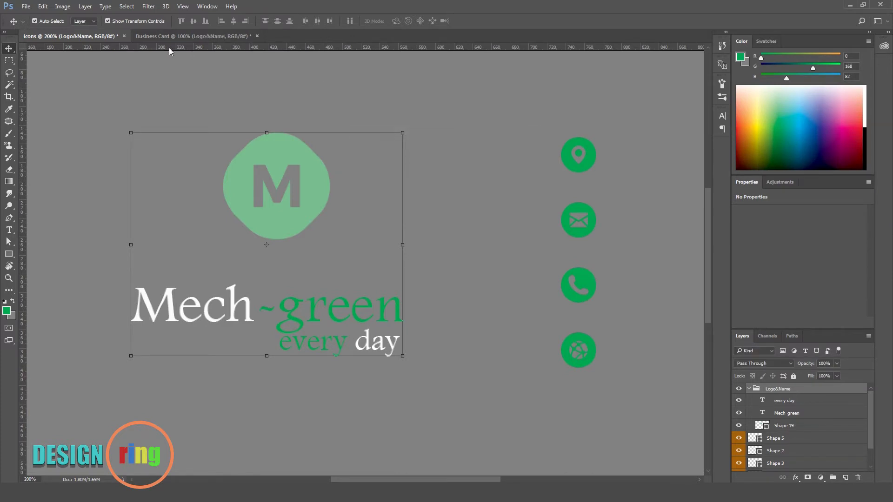
pyautogui.click(172, 36)
pyautogui.click(749, 401)
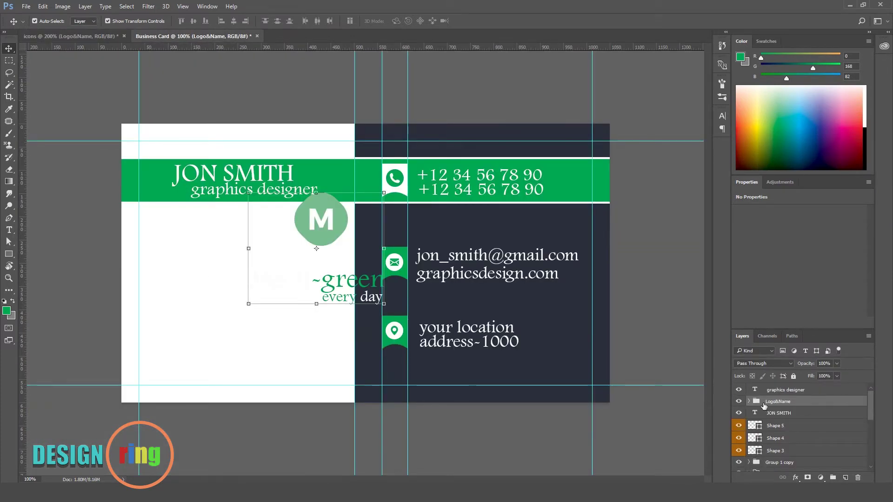
# Move the logo group into the card's white left half with arrow-key nudges.
pyautogui.moveTo(347, 279)
pyautogui.mouseDown()
pyautogui.moveTo(248, 279)
pyautogui.moveTo(252, 297)
pyautogui.mouseUp()
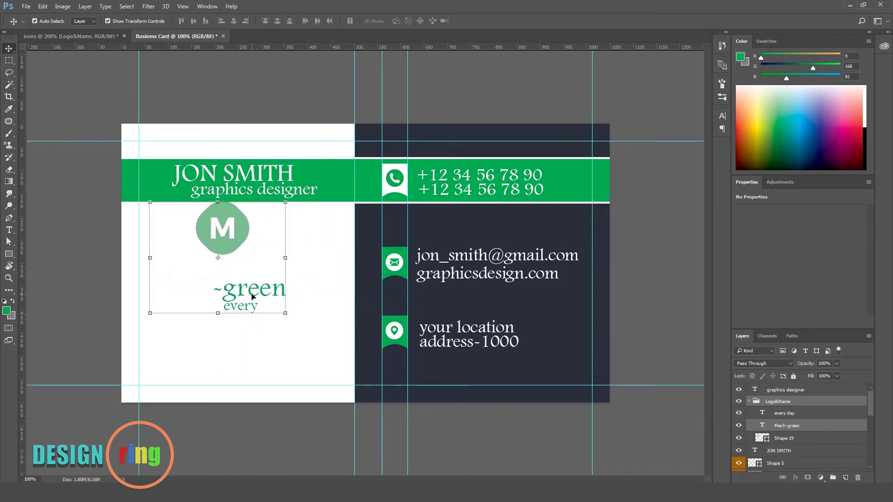
pyautogui.hotkey('shift', 'Right')
pyautogui.hotkey('shift', 'Right')
pyautogui.hotkey('shift', 'Right')
pyautogui.hotkey('shift', 'Down')
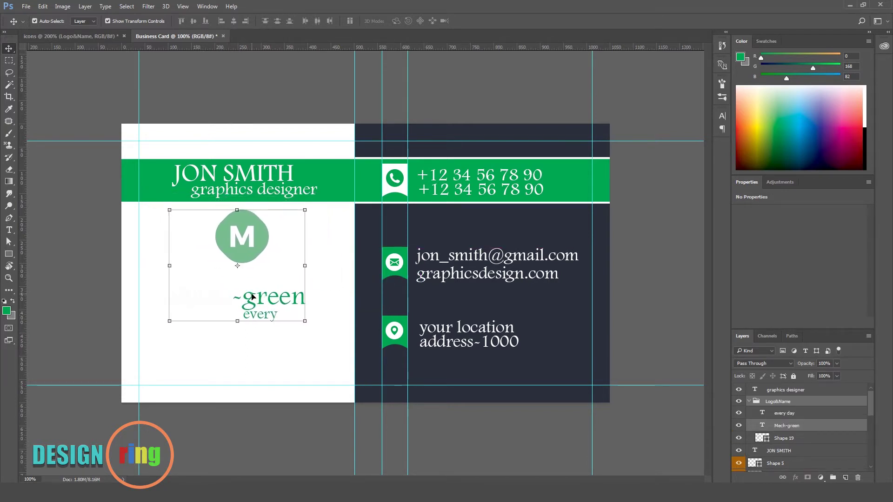
pyautogui.hotkey('shift', 'Down')
pyautogui.hotkey('shift', 'Down')
pyautogui.hotkey('shift', 'Down')
pyautogui.hotkey('shift', 'Down')
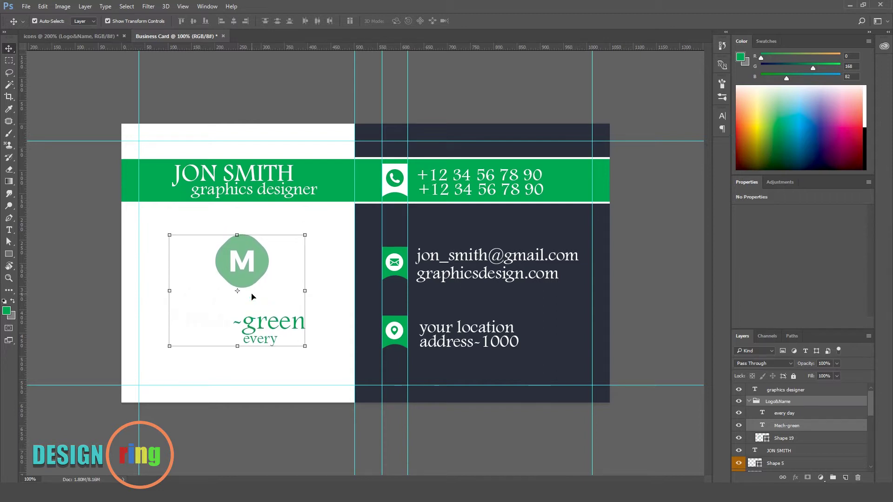
pyautogui.hotkey('shift', 'Left')
pyautogui.hotkey('shift', 'Left')
pyautogui.press('Right')
pyautogui.press('Right')
pyautogui.press('Right')
pyautogui.press('Down')
pyautogui.press('Down')
pyautogui.press('Down')
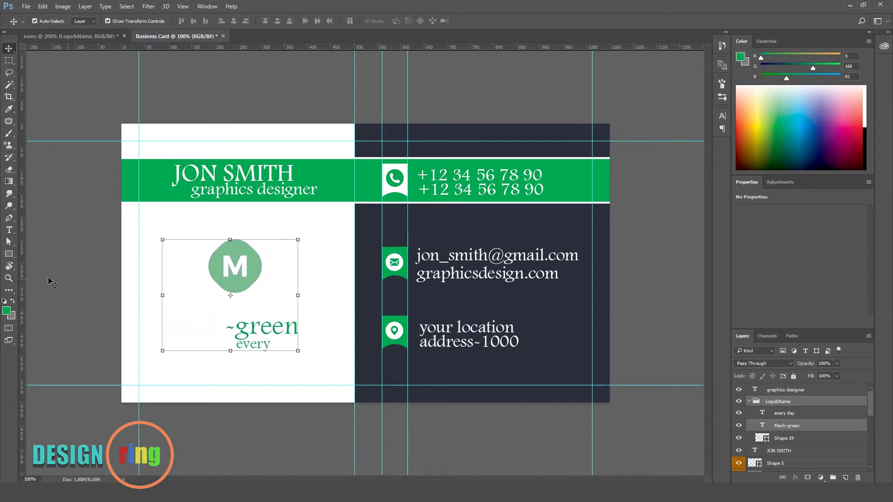
pyautogui.click(49, 279)
# Recolour the word 'Mech' dark navy.
pyautogui.press('t')
pyautogui.doubleClick(214, 330)
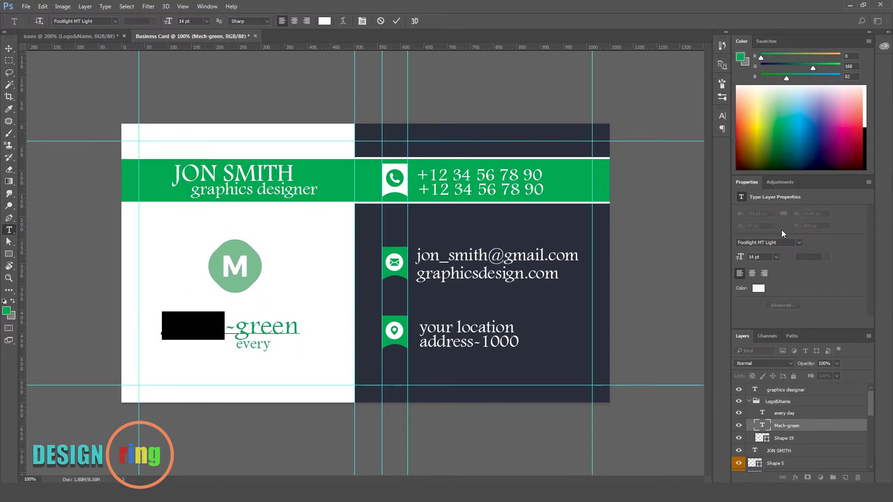
pyautogui.click(758, 288)
pyautogui.click(507, 93)
pyautogui.click(8, 48)
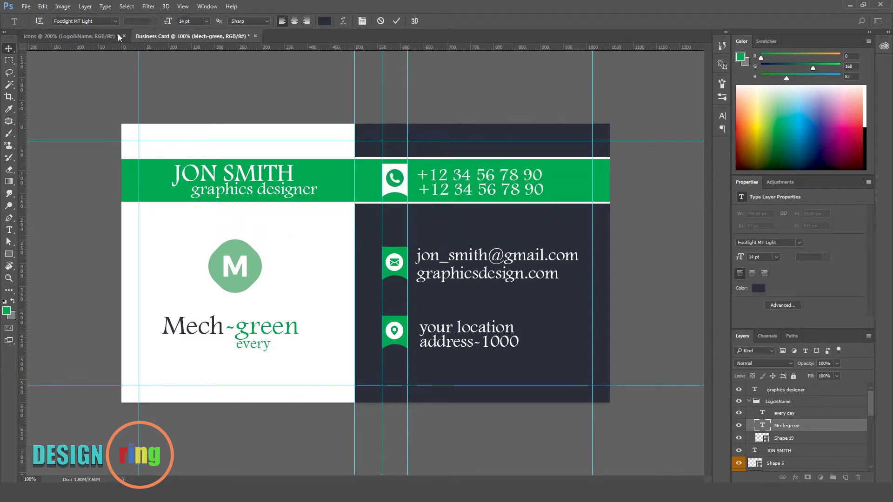
# Recolour the word 'day' dark navy.
pyautogui.click(118, 35)
pyautogui.click(154, 36)
pyautogui.press('t')
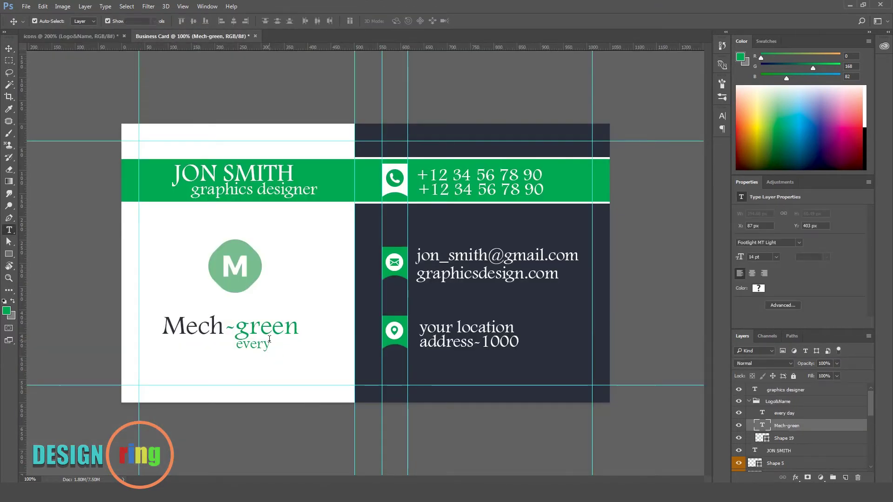
pyautogui.doubleClick(283, 343)
pyautogui.click(758, 289)
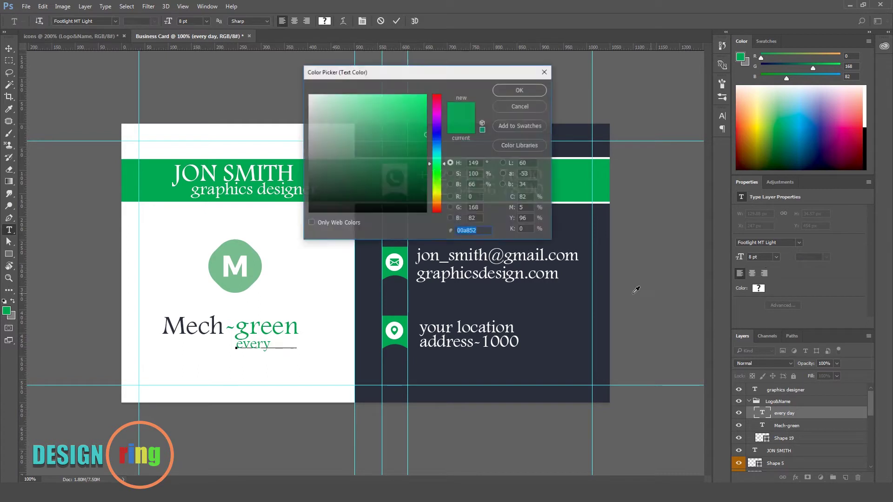
pyautogui.click(343, 189)
pyautogui.click(520, 89)
pyautogui.hotkey('ctrl', 'Return')
pyautogui.press('v')
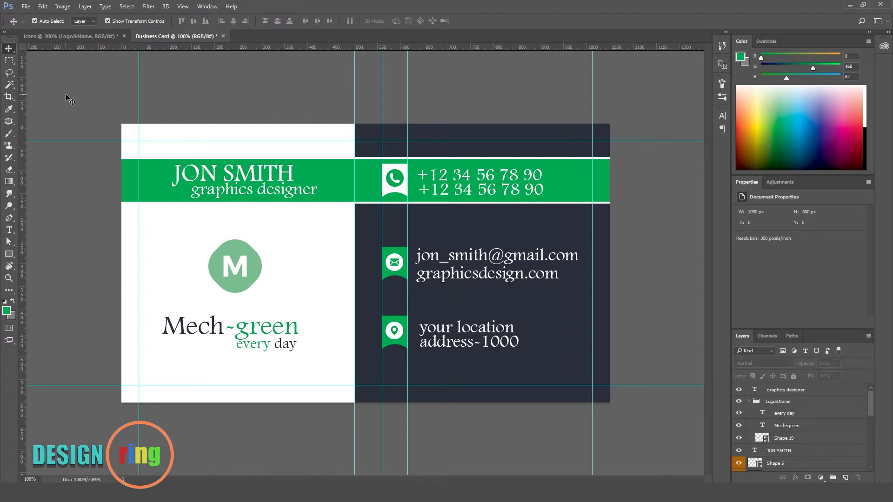
pyautogui.click(72, 36)
pyautogui.click(158, 36)
# Create a new 3.5 × 2 in, 300 ppi document named 'business card 2'.
pyautogui.click(25, 7)
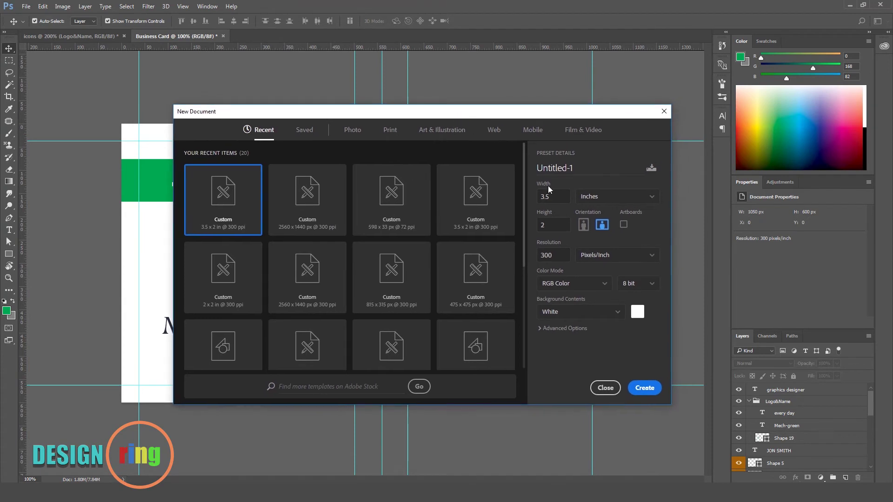
pyautogui.moveTo(587, 168); pyautogui.dragTo(529, 174)
pyautogui.write('b')
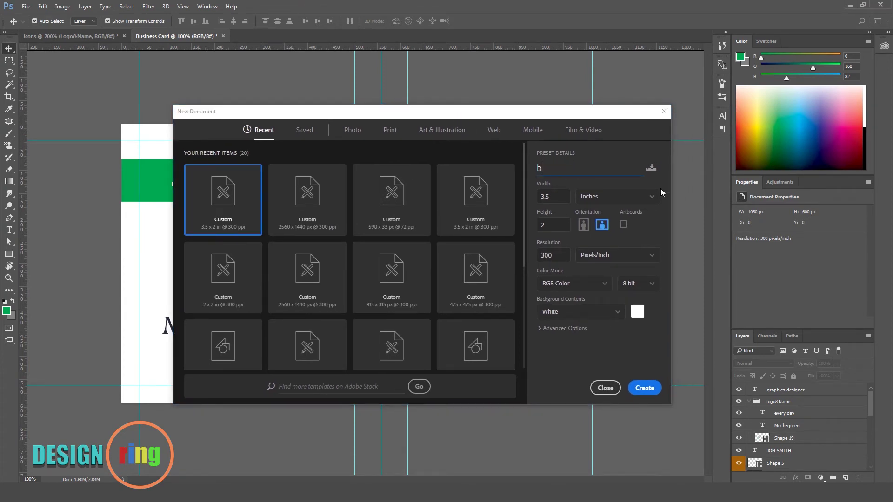
pyautogui.write('usiness ca')
pyautogui.write('rd 2')
pyautogui.press('Return')
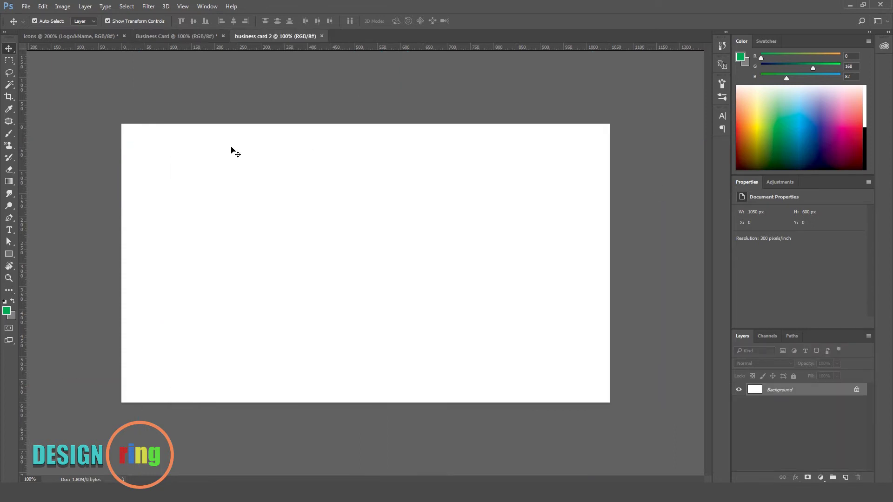
pyautogui.click(74, 36)
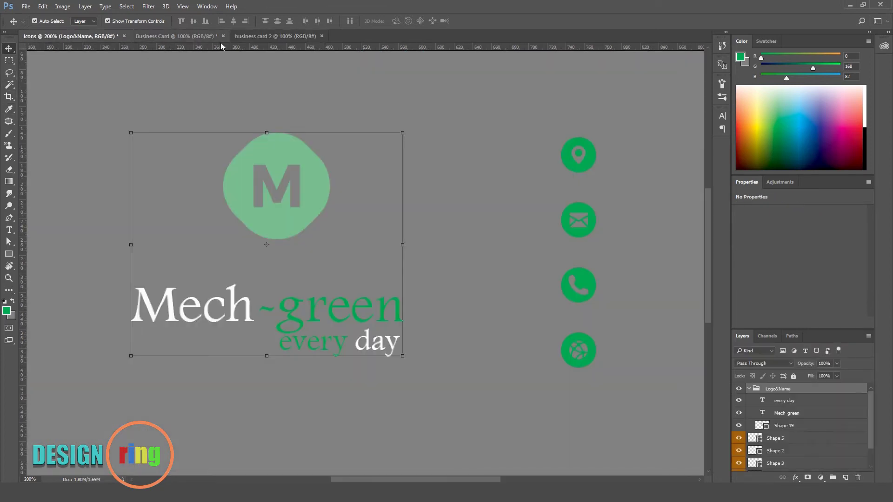
pyautogui.moveTo(220, 51); pyautogui.dragTo(421, 219)
pyautogui.click(8, 254)
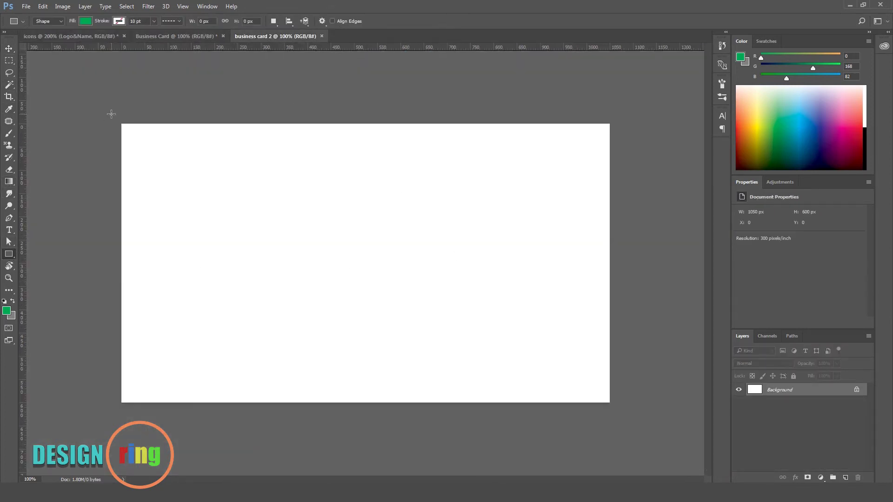
# Draw a dark navy rectangle covering the whole card and a green strip along its bottom.
pyautogui.moveTo(112, 114)
pyautogui.mouseDown()
pyautogui.moveTo(625, 429)
pyautogui.moveTo(618, 409)
pyautogui.mouseUp()
pyautogui.click(85, 20)
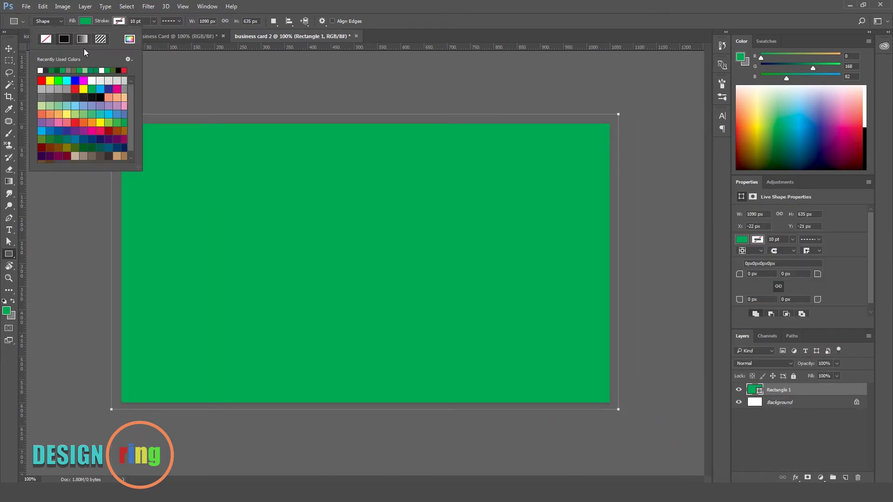
pyautogui.click(48, 70)
pyautogui.press('Return')
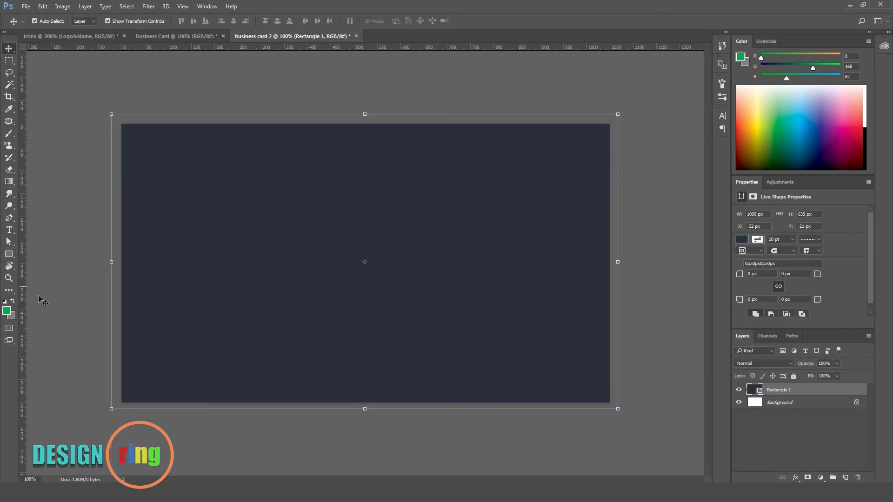
pyautogui.moveTo(107, 375); pyautogui.dragTo(617, 415)
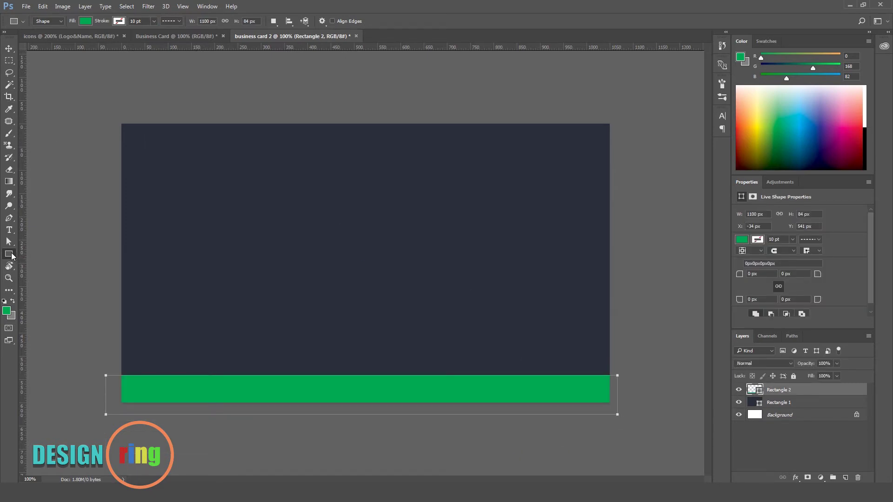
# Draw an angled freeform shape over the strip's left part and fill it darker green.
pyautogui.click(9, 218)
pyautogui.click(117, 370)
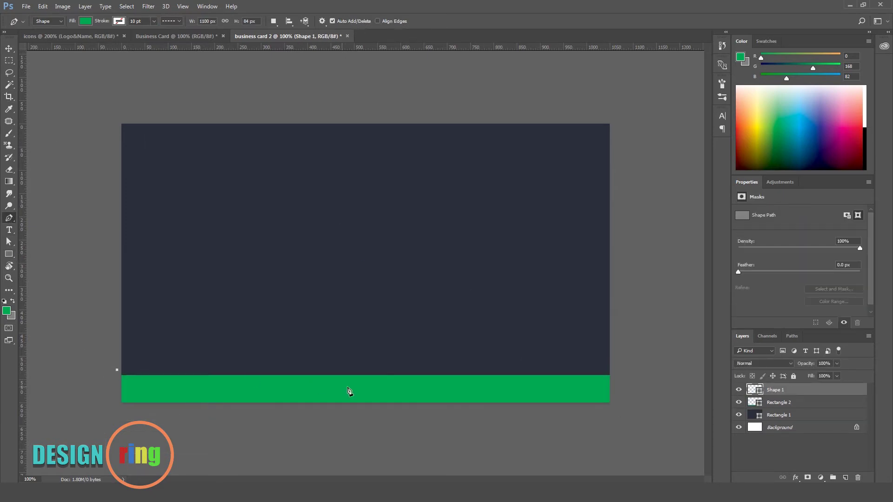
pyautogui.click(372, 368)
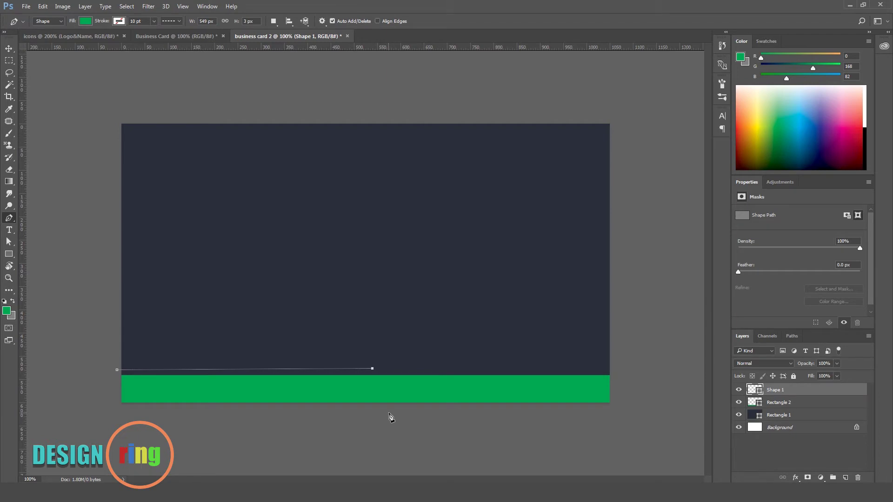
pyautogui.click(119, 414)
pyautogui.click(117, 371)
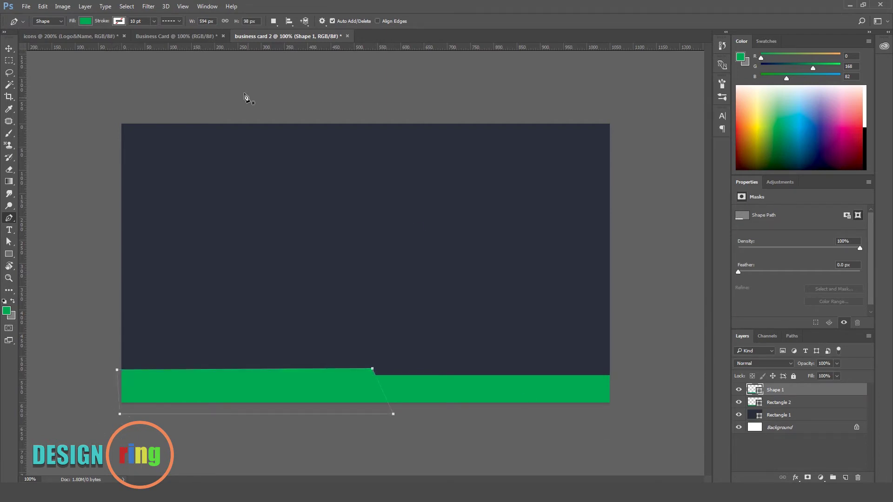
pyautogui.click(85, 22)
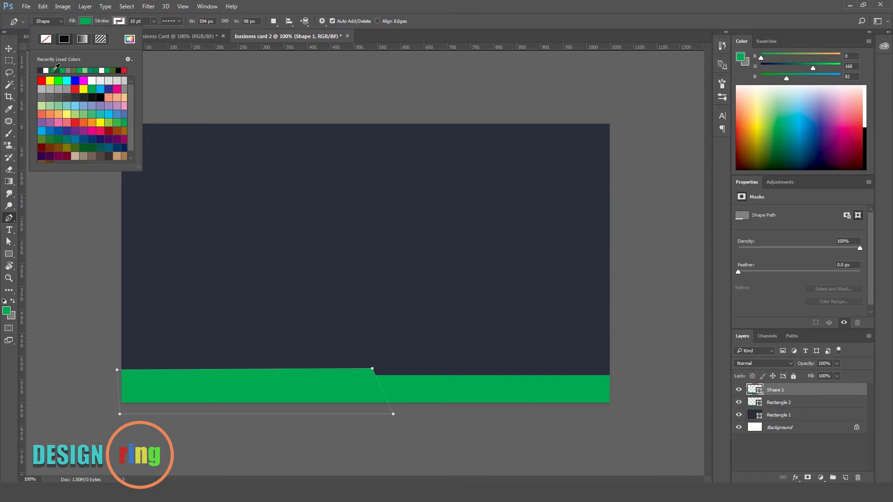
pyautogui.click(54, 70)
# Clip the angled Shape 1 to the green strip with a clipping mask.
pyautogui.press('v')
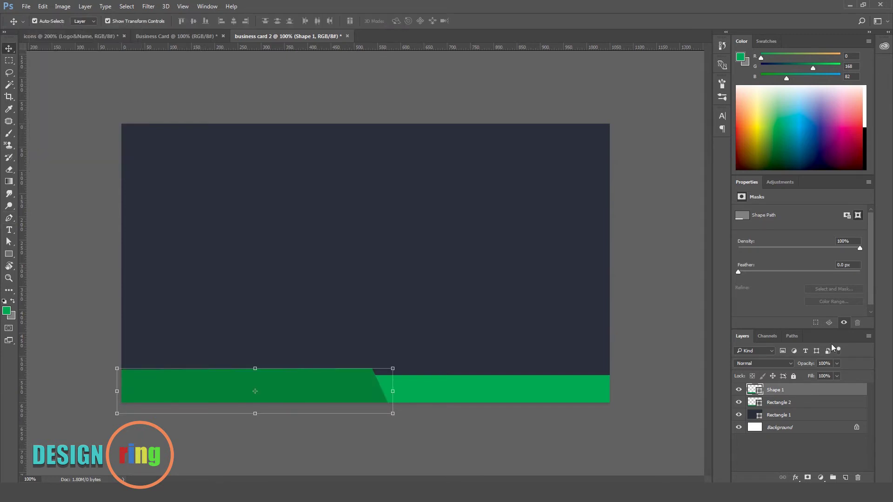
pyautogui.rightClick(827, 391)
pyautogui.click(768, 227)
pyautogui.click(380, 451)
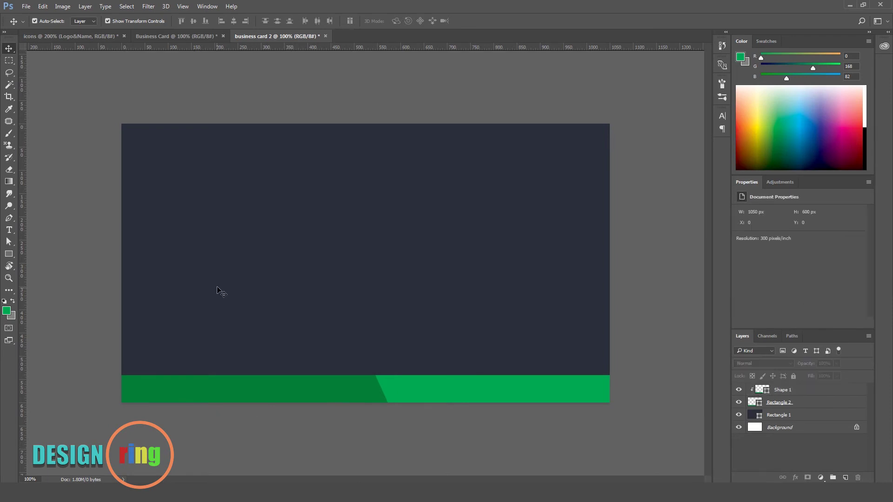
pyautogui.click(70, 36)
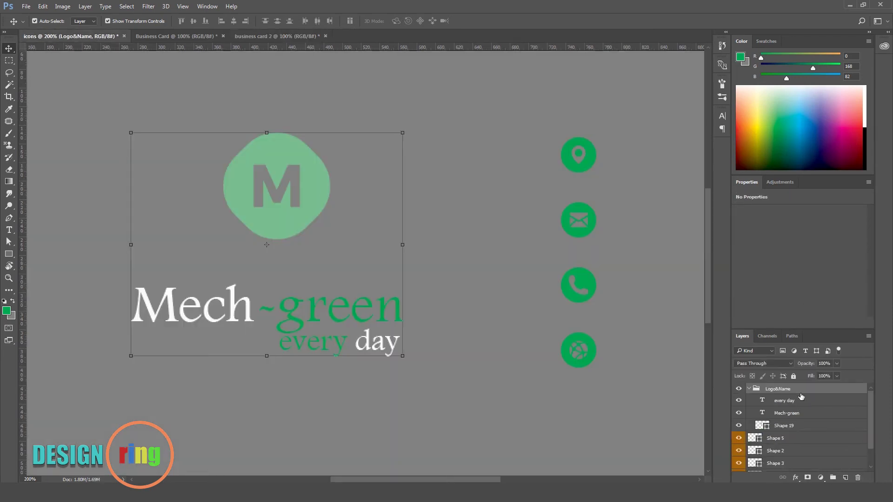
# Duplicate the Logo&Name group from the icons document into business card 2.
pyautogui.rightClick(801, 395)
pyautogui.click(797, 114)
pyautogui.click(465, 182)
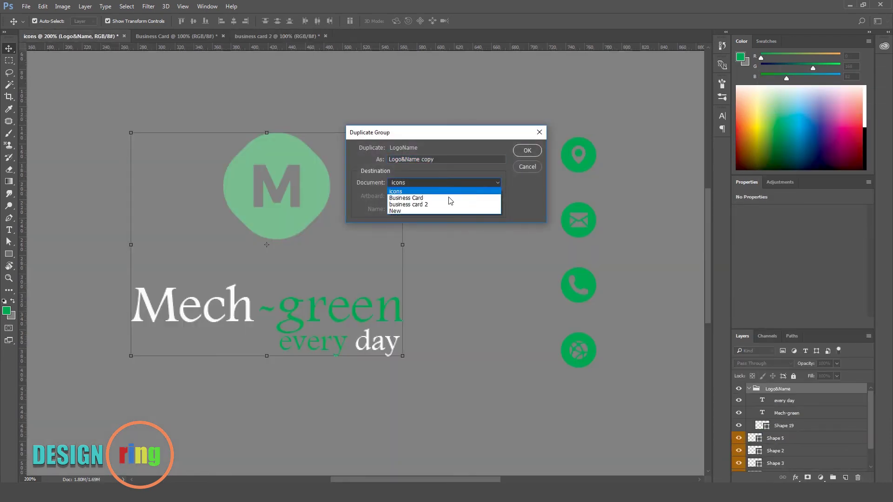
pyautogui.click(450, 204)
pyautogui.click(527, 150)
pyautogui.click(297, 36)
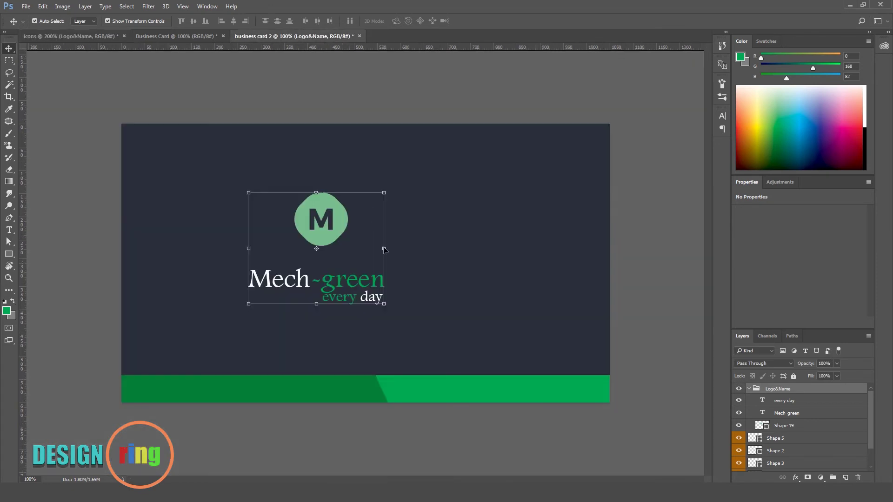
# Try vertically centring different layer selections on the card, undoing each attempt.
pyautogui.click(749, 389)
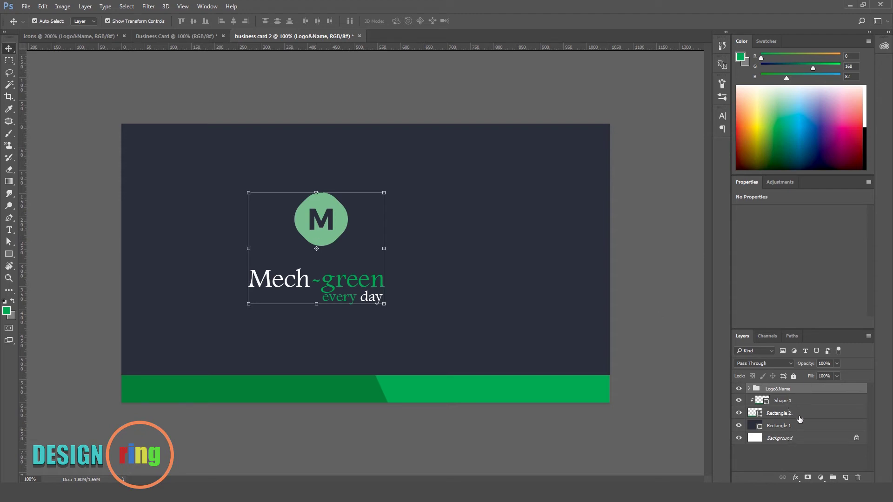
pyautogui.keyDown('shift'); pyautogui.click(801, 441); pyautogui.keyUp('shift')
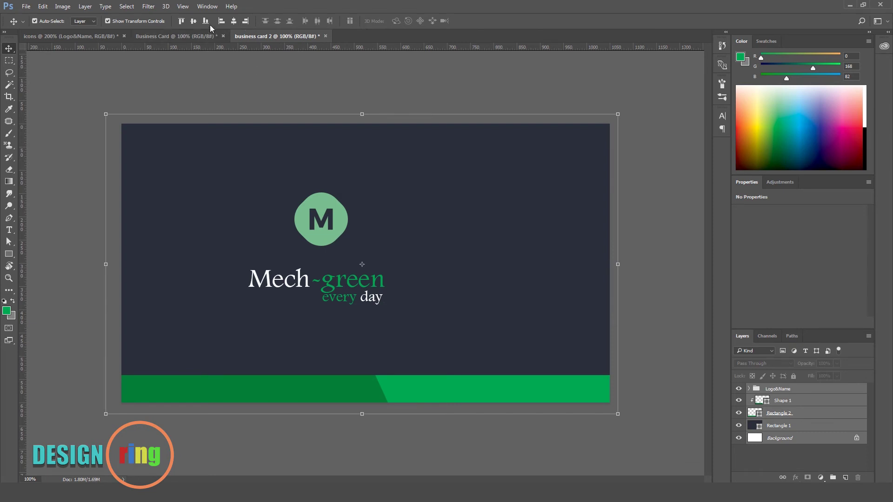
pyautogui.click(194, 21)
pyautogui.hotkey('ctrl', 'z')
pyautogui.keyDown('ctrl'); pyautogui.click(479, 265); pyautogui.keyUp('ctrl')
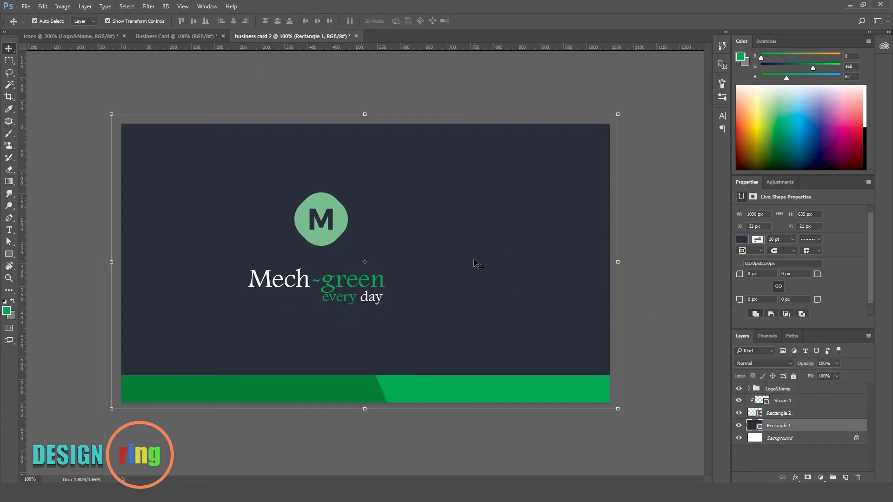
pyautogui.keyDown('shift'); pyautogui.click(787, 394); pyautogui.keyUp('shift')
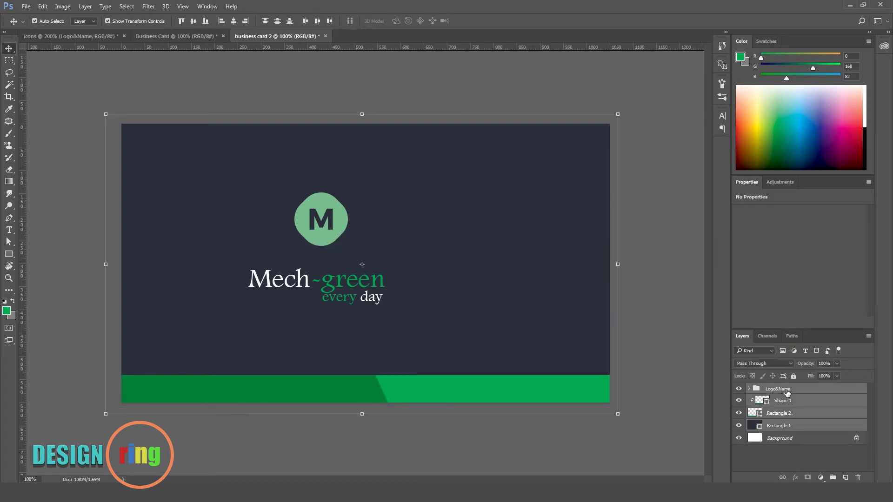
pyautogui.click(193, 21)
pyautogui.hotkey('ctrl', 'z')
# Move Logo&Name above Rectangle 1 and centre it vertically and horizontally on the card.
pyautogui.click(780, 440)
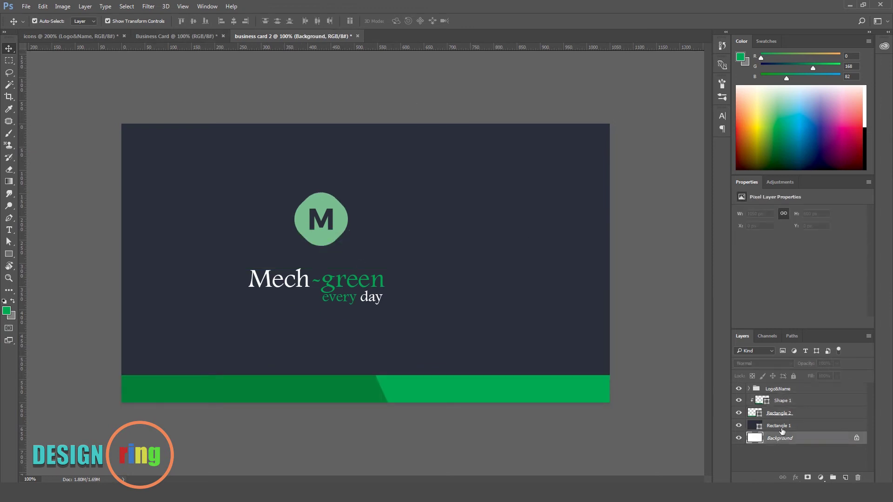
pyautogui.click(782, 427)
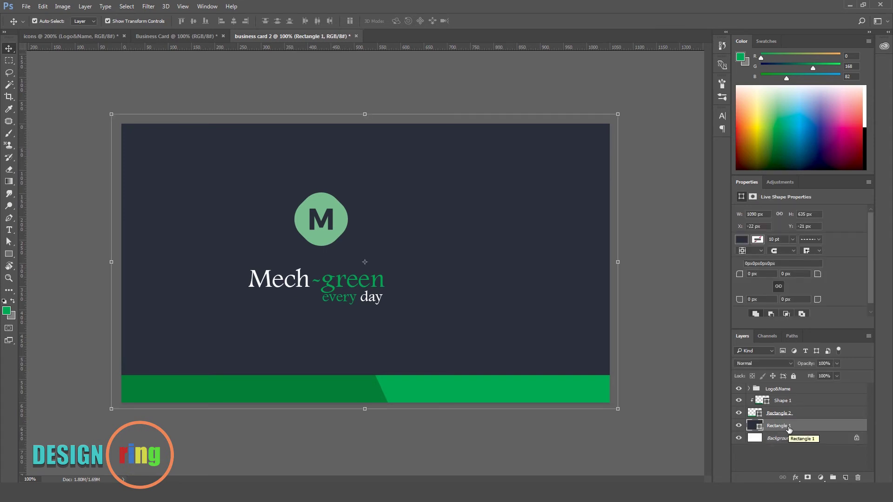
pyautogui.moveTo(780, 389); pyautogui.dragTo(790, 423)
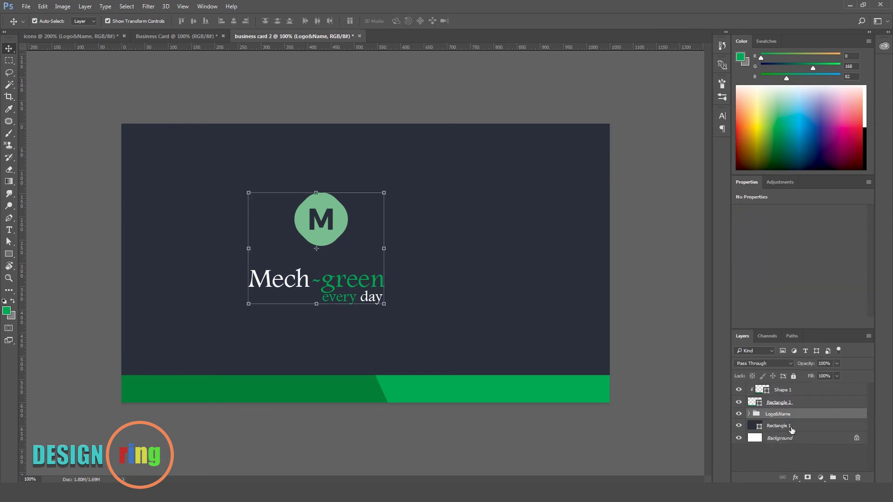
pyautogui.keyDown('shift'); pyautogui.click(791, 425); pyautogui.keyUp('shift')
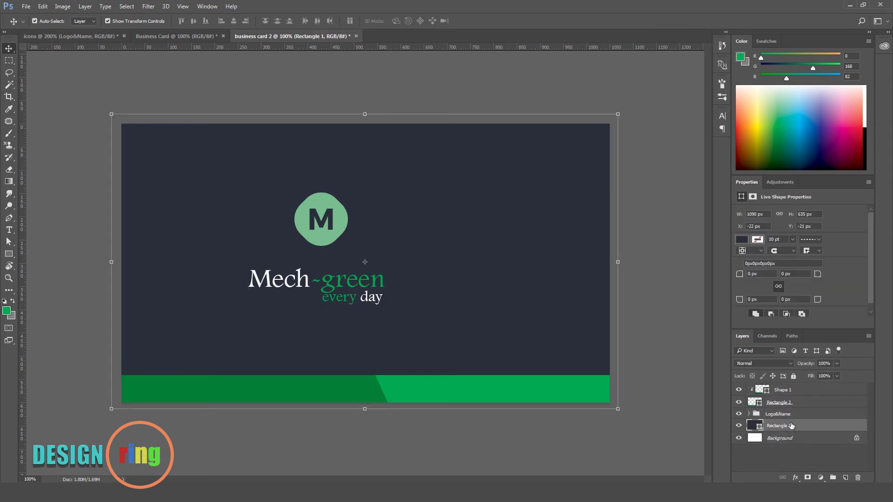
pyautogui.click(193, 20)
pyautogui.click(234, 20)
pyautogui.click(656, 305)
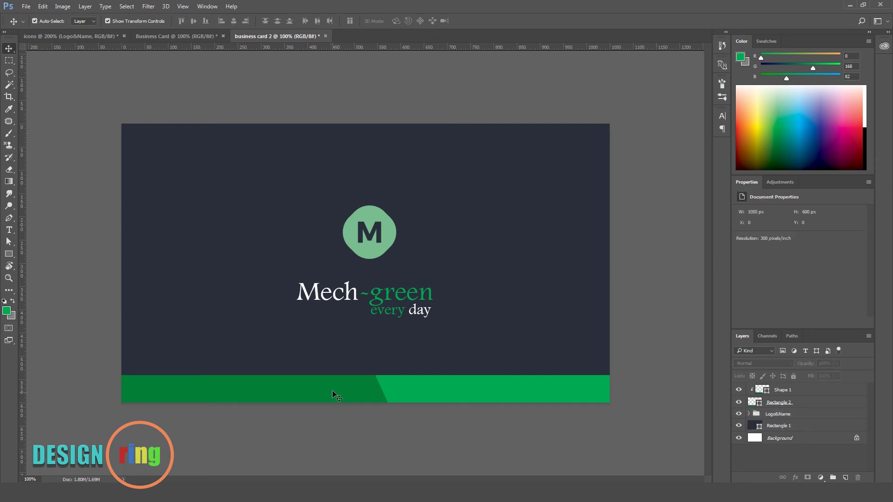
pyautogui.press('t')
pyautogui.click(240, 365)
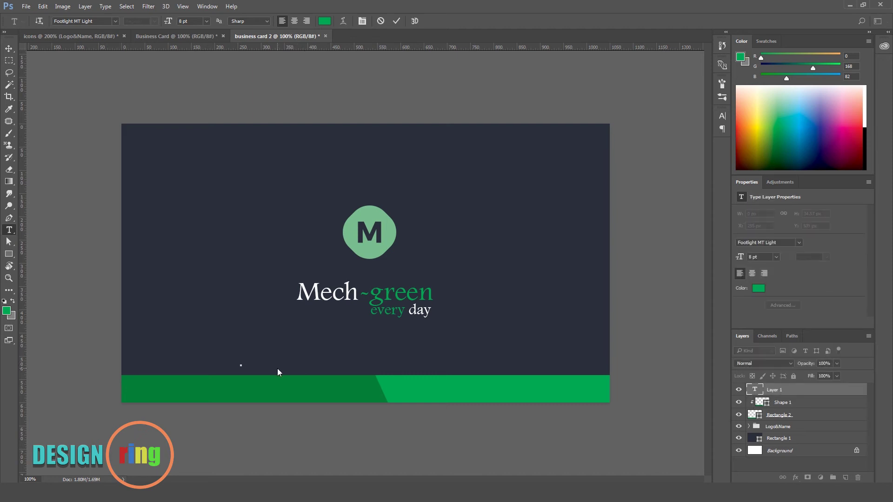
pyautogui.write('mechg')
pyautogui.write('reen')
pyautogui.write('.com')
pyautogui.click(240, 362)
pyautogui.write('www')
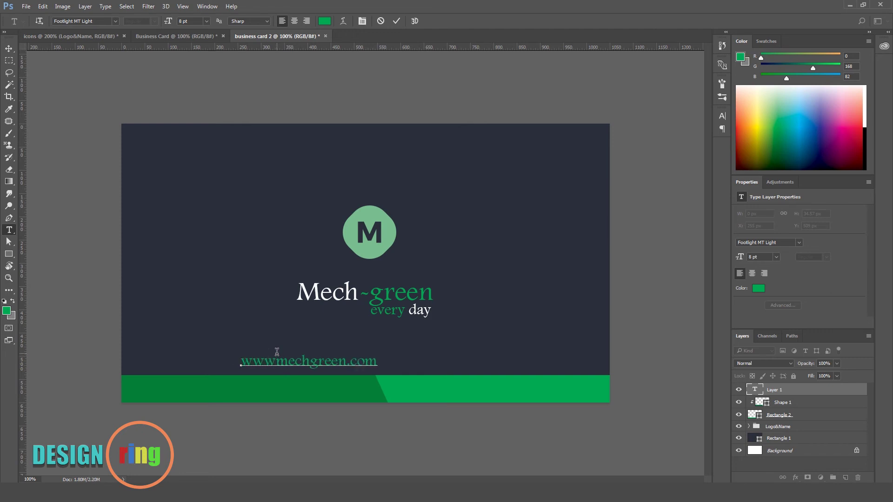
pyautogui.write('.')
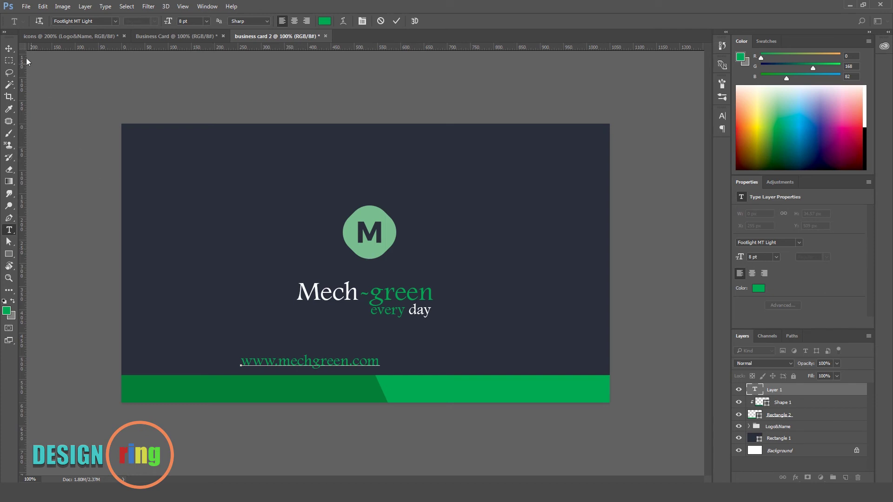
pyautogui.click(8, 48)
# Make the website text white and centre it horizontally with Rectangle 1.
pyautogui.click(758, 291)
pyautogui.click(309, 93)
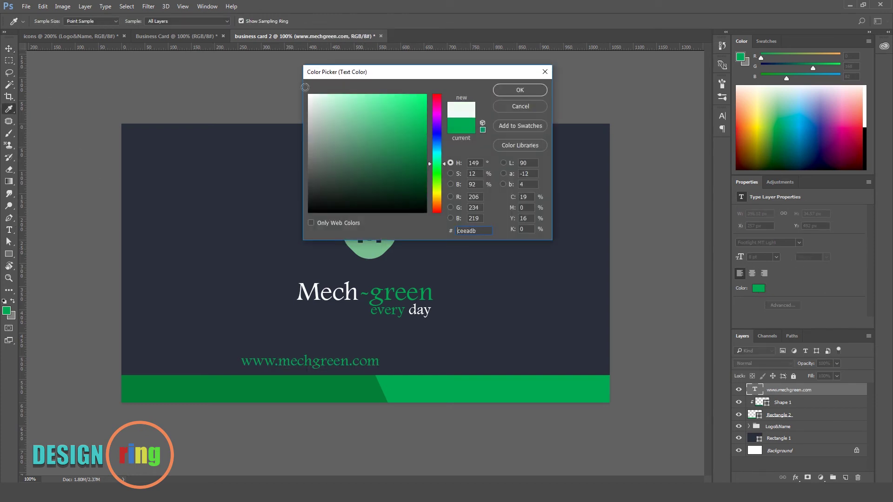
pyautogui.click(509, 86)
pyautogui.click(506, 337)
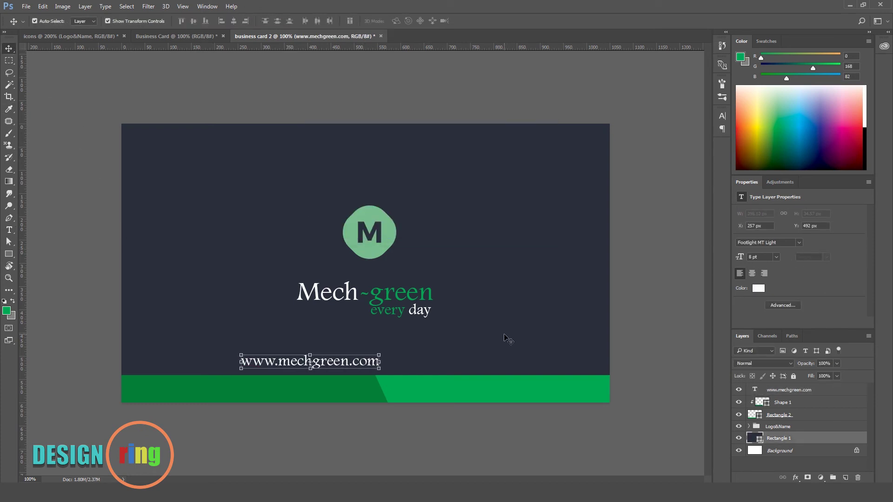
pyautogui.moveTo(786, 391); pyautogui.dragTo(789, 441)
pyautogui.keyDown('shift'); pyautogui.click(789, 439); pyautogui.keyUp('shift')
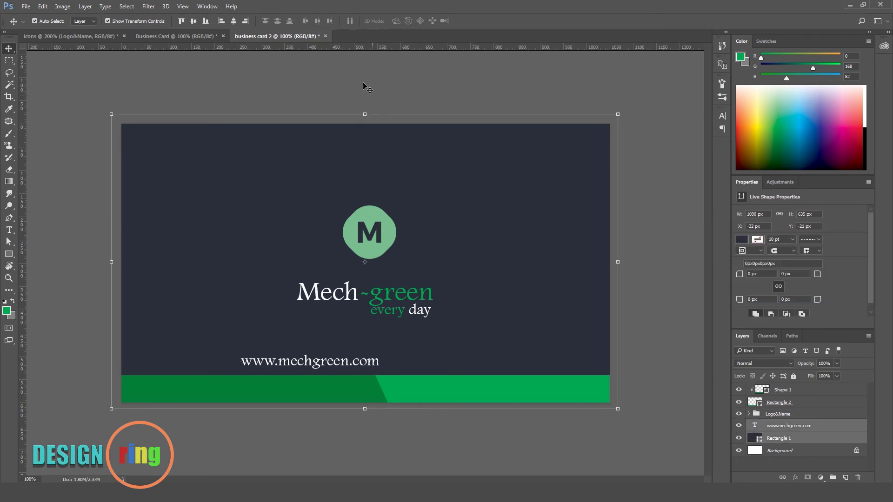
pyautogui.click(234, 21)
pyautogui.click(669, 353)
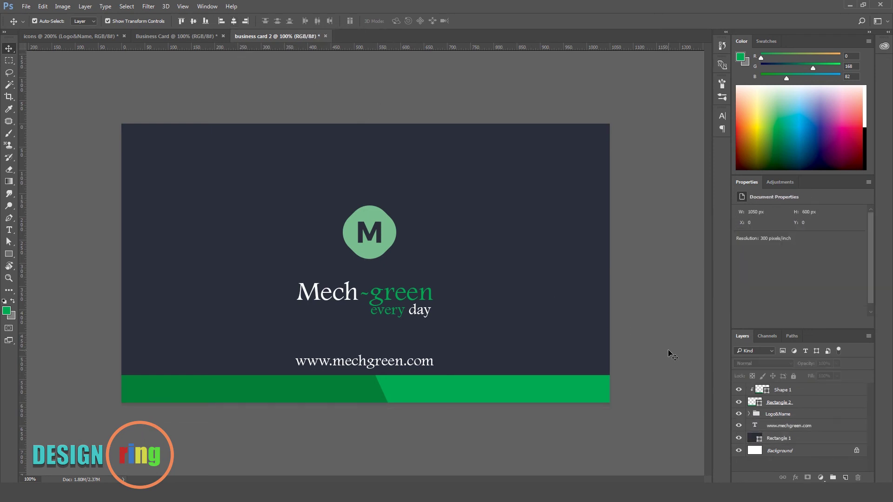
# Nudge the Logo&Name group two steps upward.
pyautogui.click(376, 366)
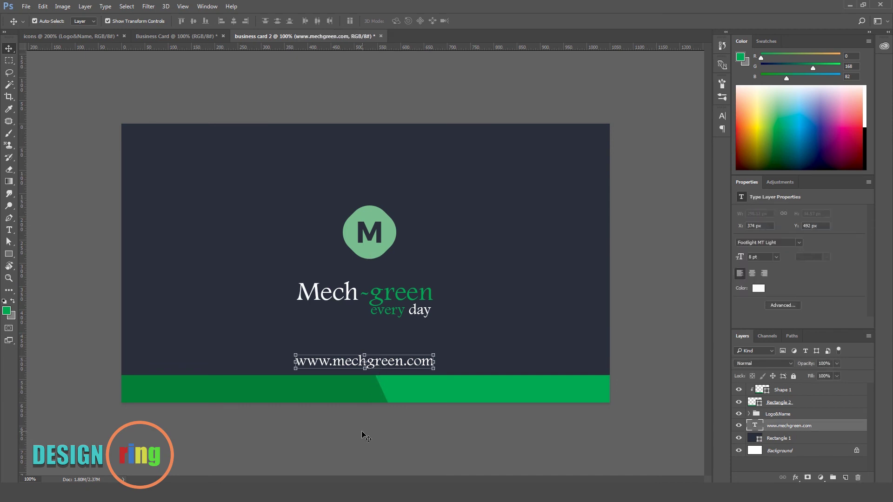
pyautogui.click(363, 435)
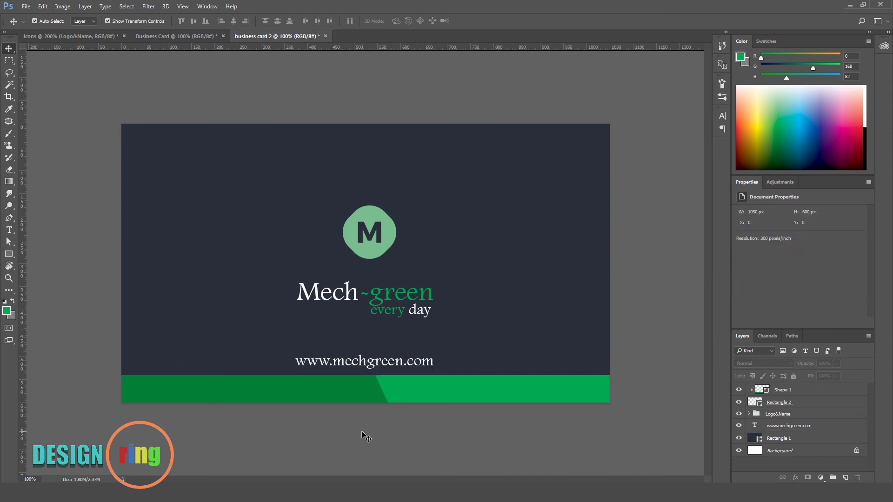
pyautogui.click(789, 437)
pyautogui.click(785, 419)
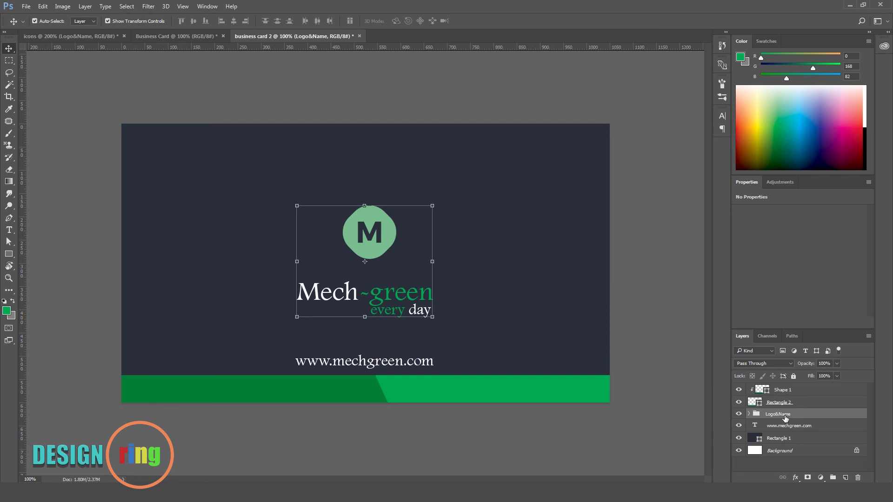
pyautogui.press('Up')
pyautogui.press('Up')
pyautogui.press('Up')
pyautogui.press('Up')
pyautogui.press('Up')
pyautogui.press('Up')
pyautogui.press('Up')
pyautogui.press('Up')
pyautogui.press('Up')
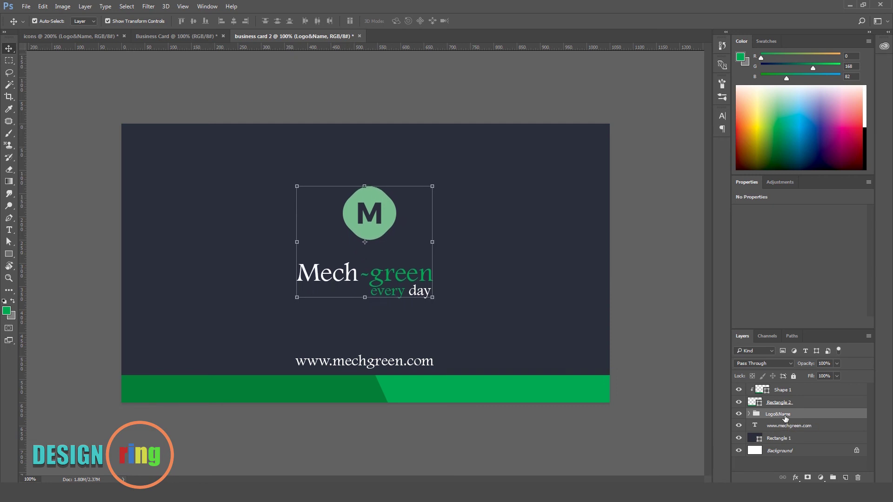
pyautogui.press('Up')
pyautogui.press('Up')
pyautogui.press('Up')
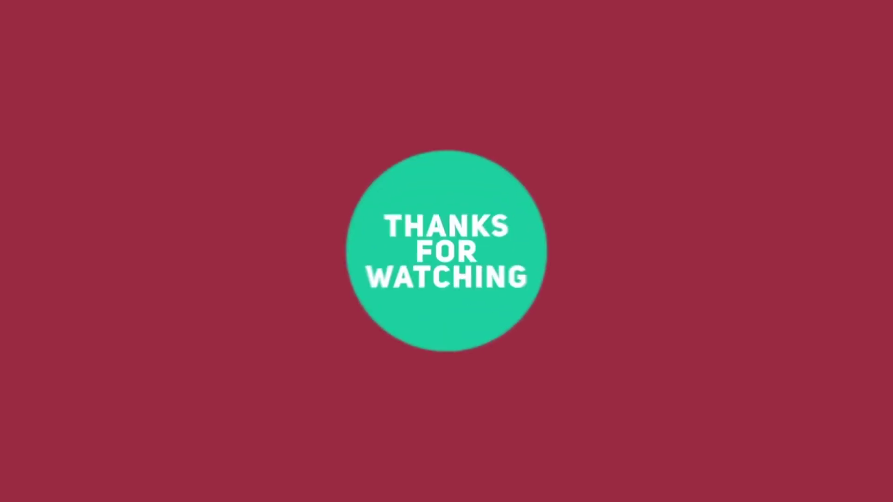